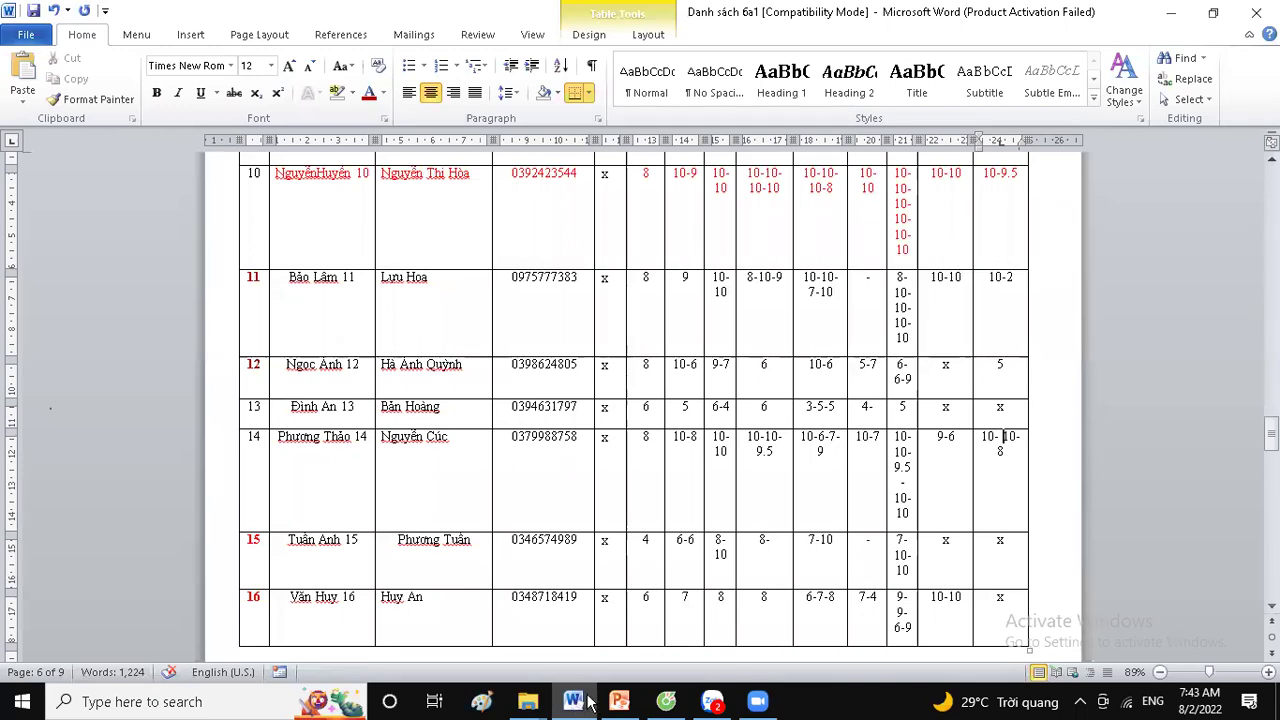
Widen the B 11 column of the class list table on page 8, making room for longer score entries
scroll(400, 371, down, 5)
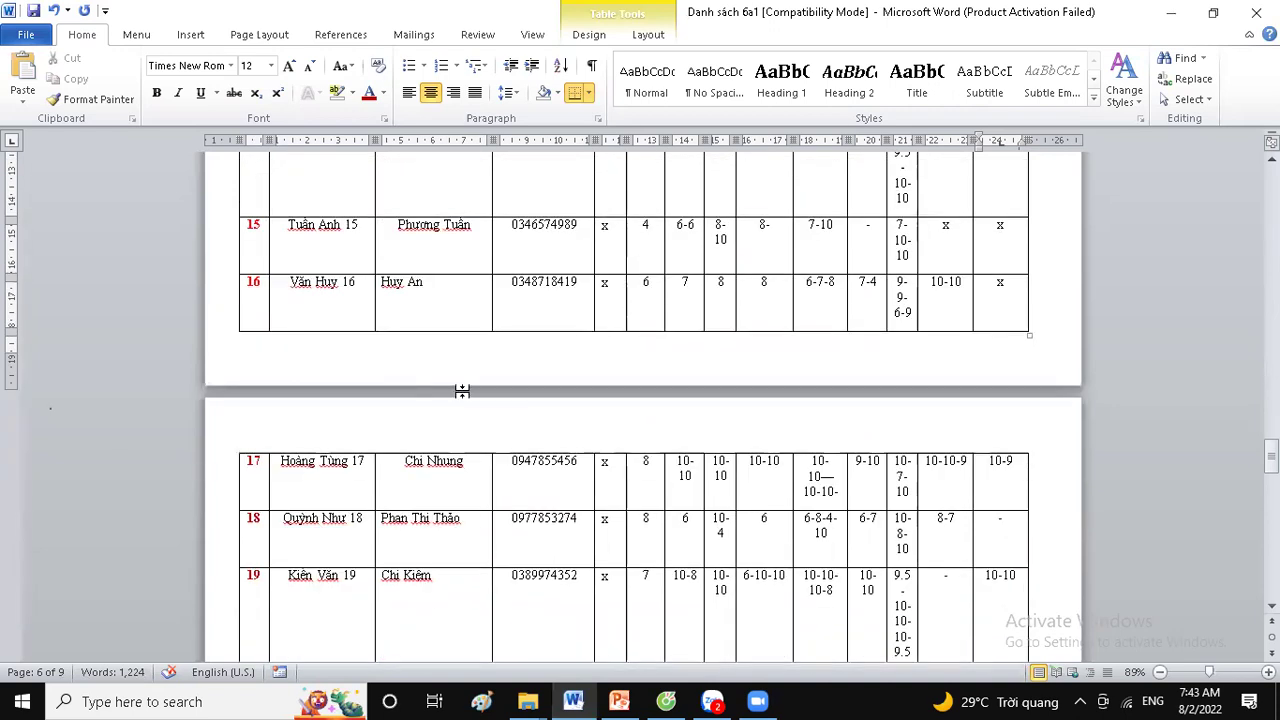
scroll(485, 401, down, 4)
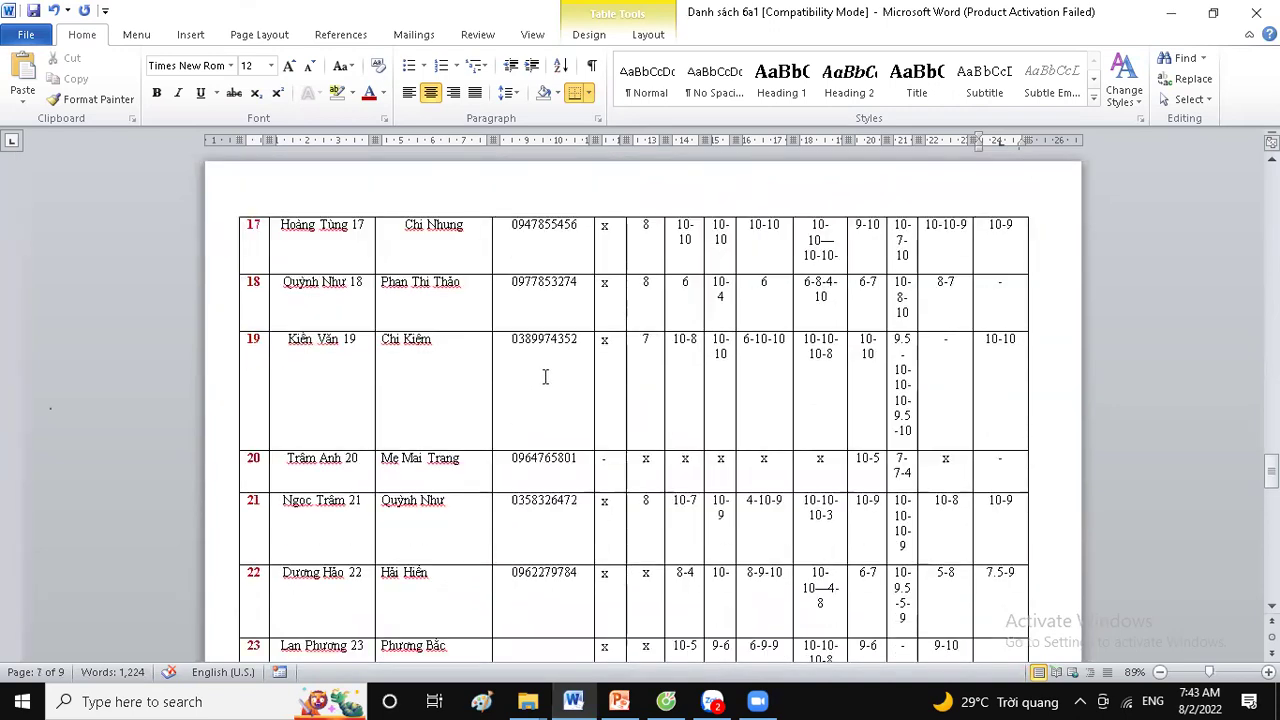
scroll(540, 375, down, 3)
scroll(545, 375, down, 6)
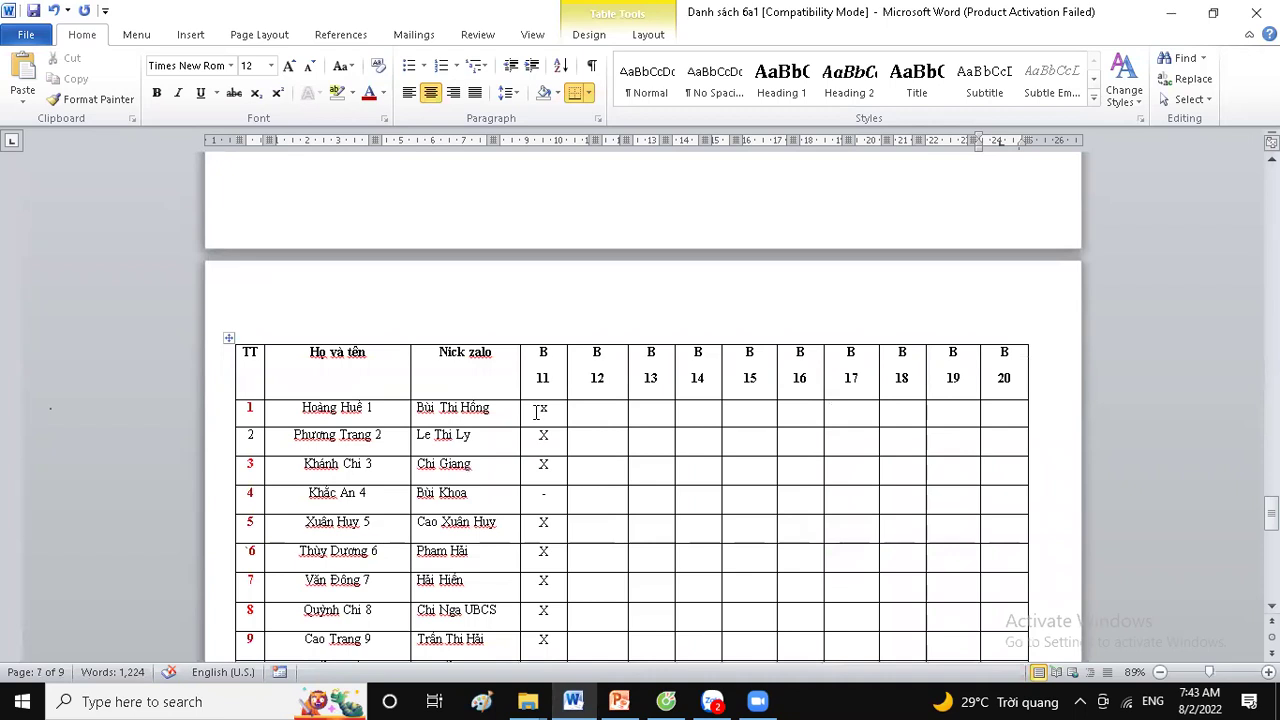
drag(538, 410, 552, 410)
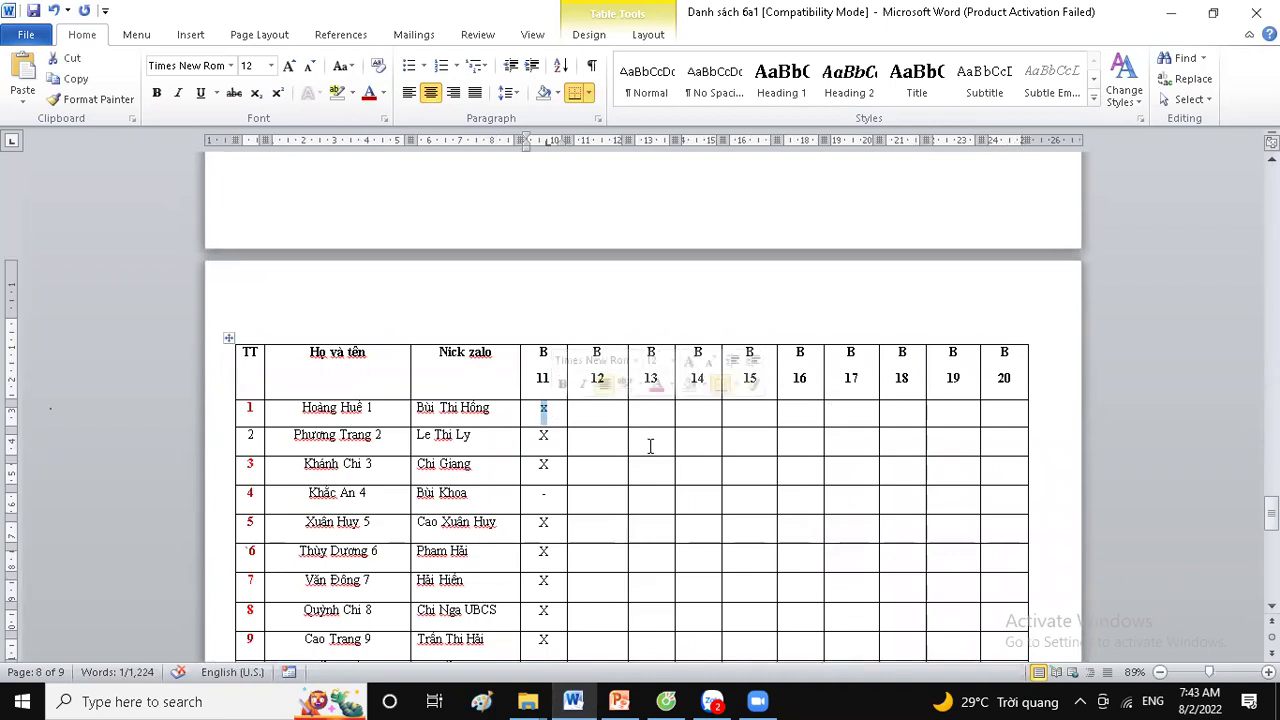
scroll(575, 330, down, 1)
drag(567, 325, 589, 327)
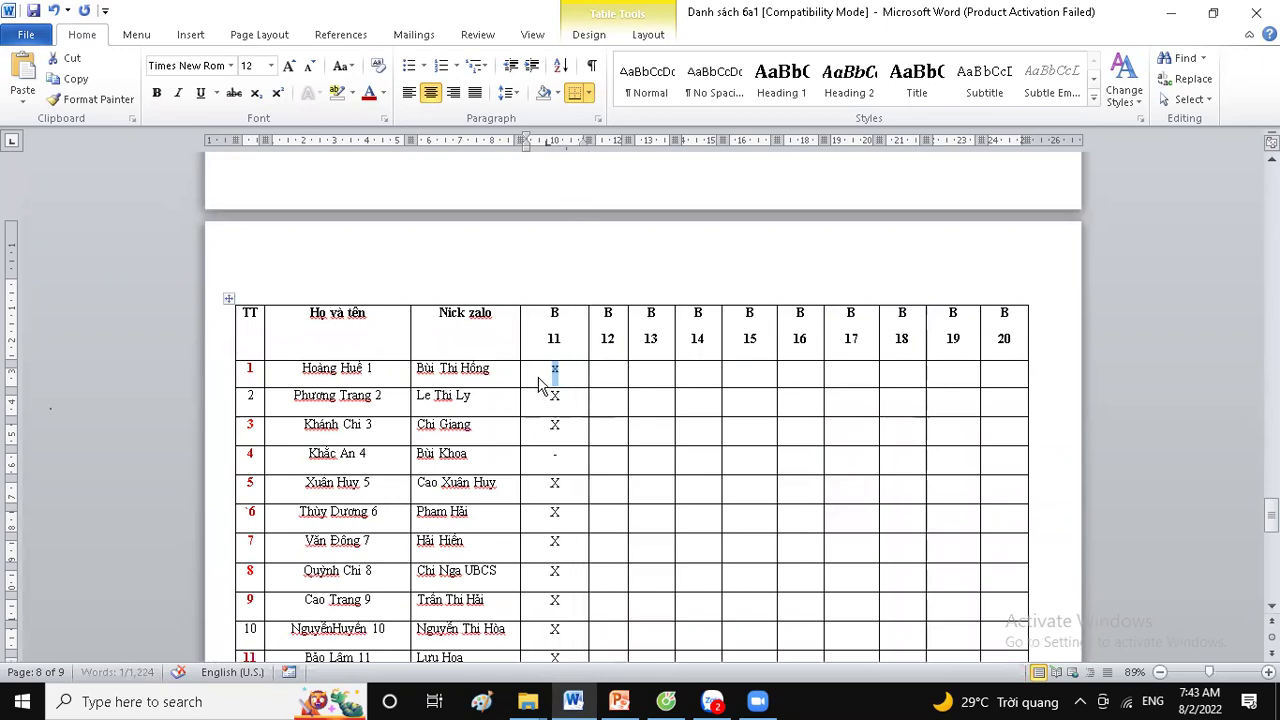
Replace the attendance mark of student 1 in column B 11 with the scores 10-8-10
text(10-)
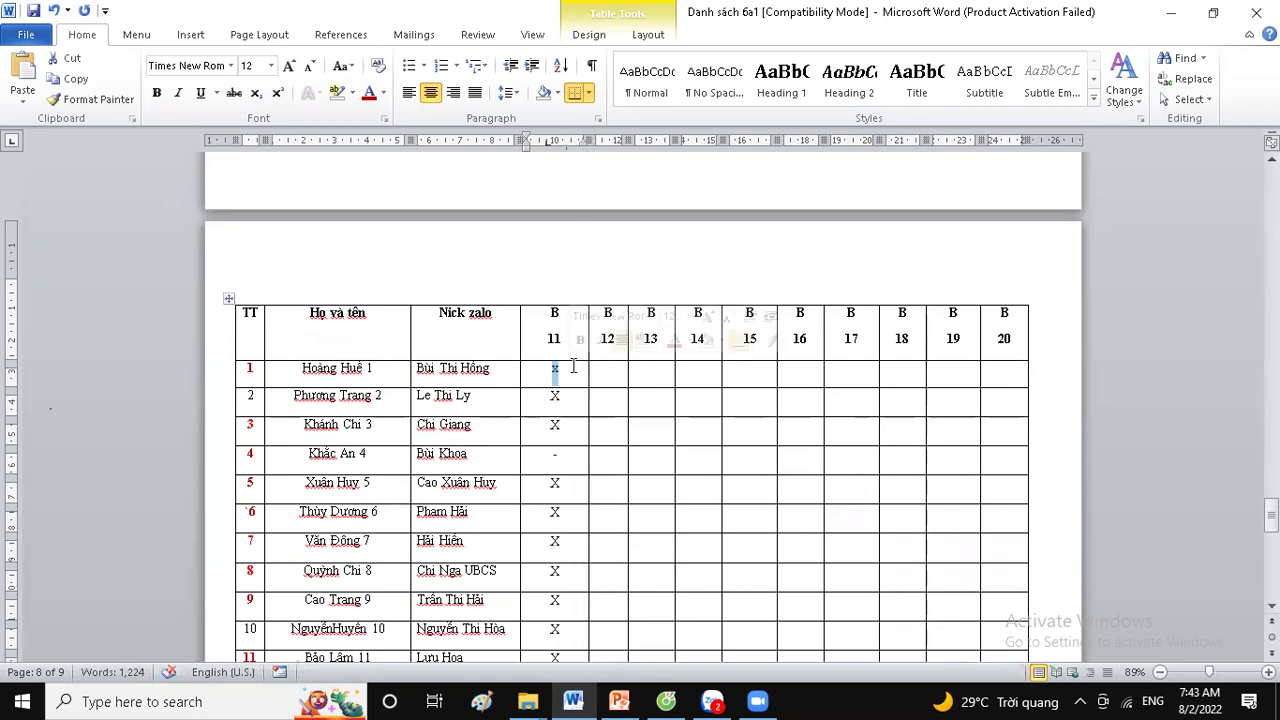
text(8)
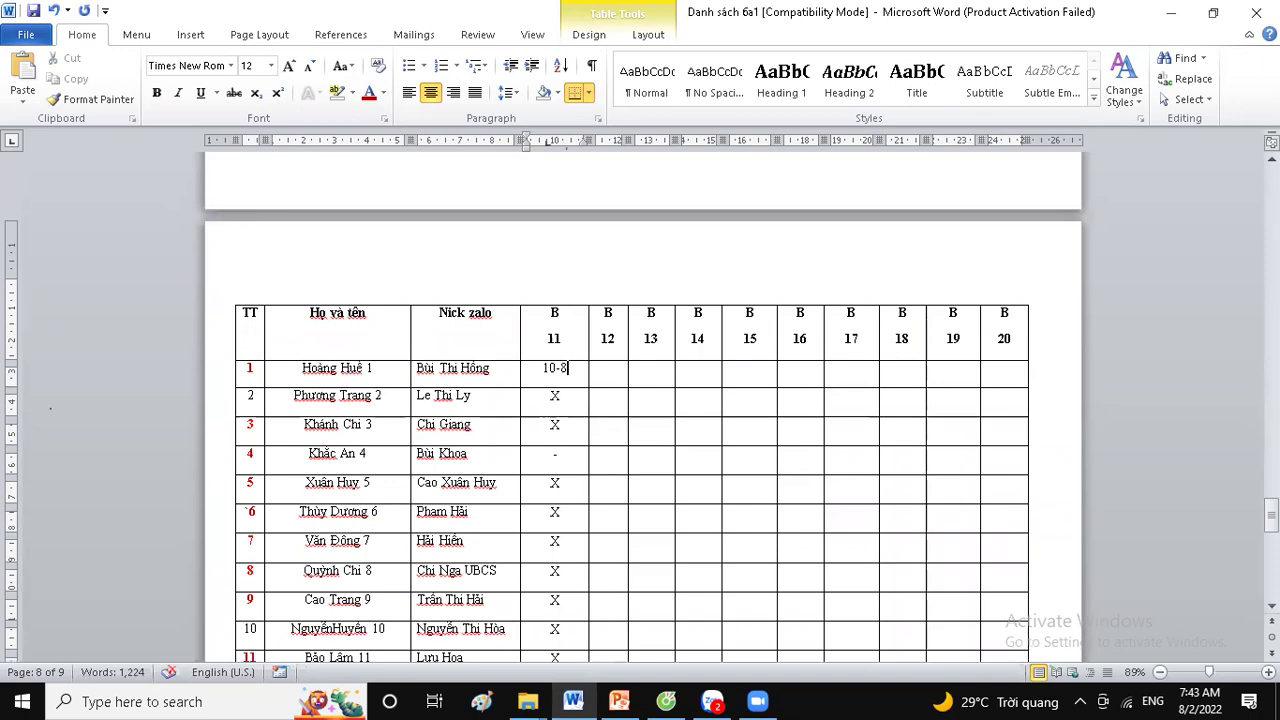
drag(538, 372, 556, 368)
click(571, 370)
text(-)
click(577, 368)
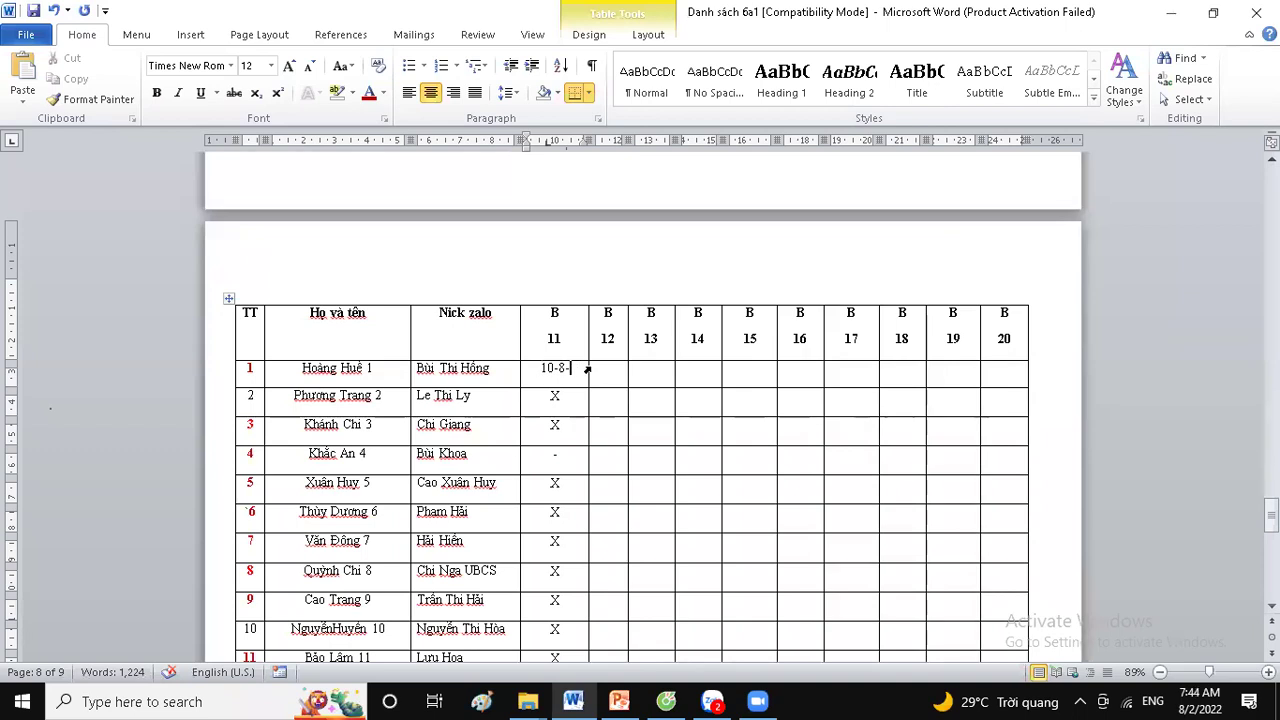
text(10)
drag(551, 400, 567, 399)
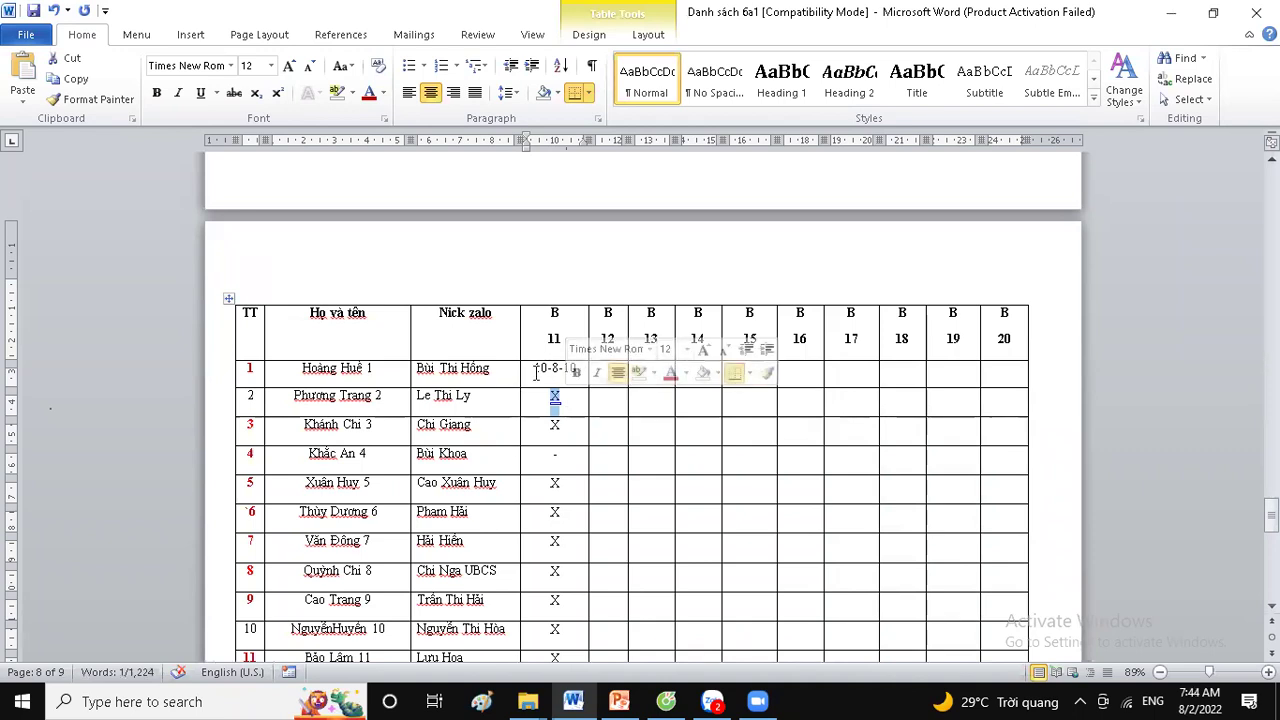
click(539, 367)
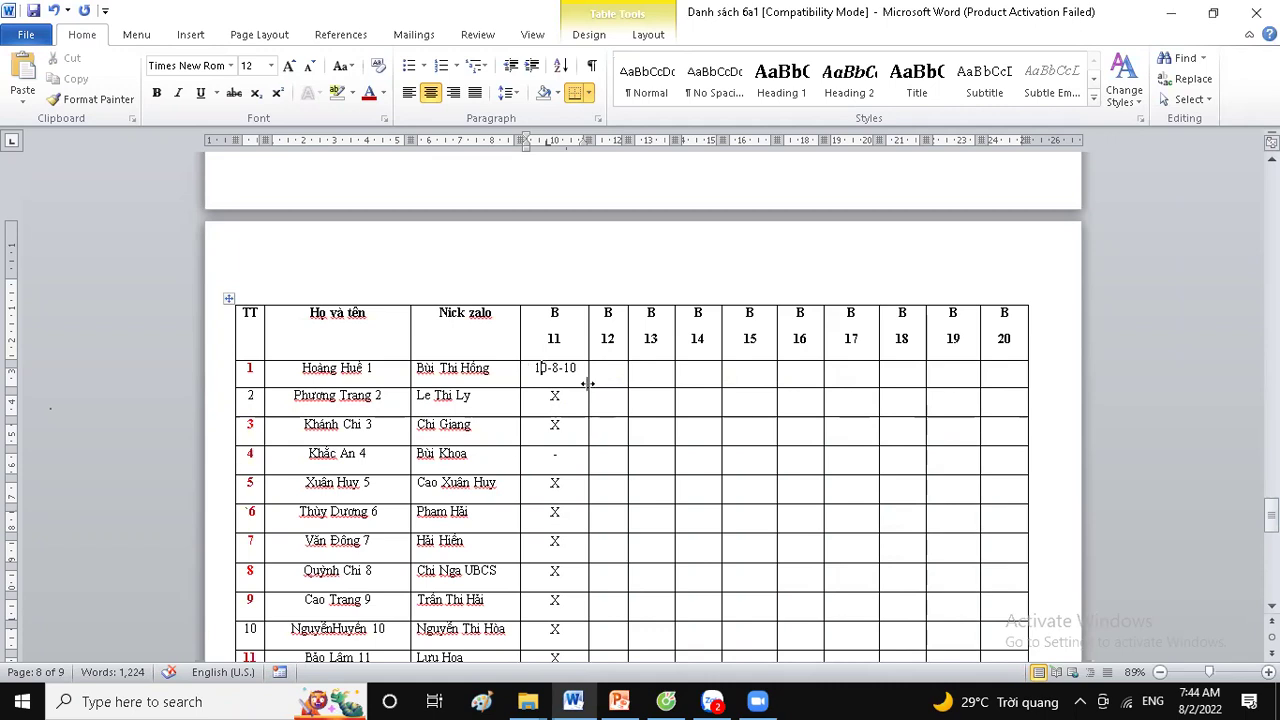
drag(559, 370, 536, 370)
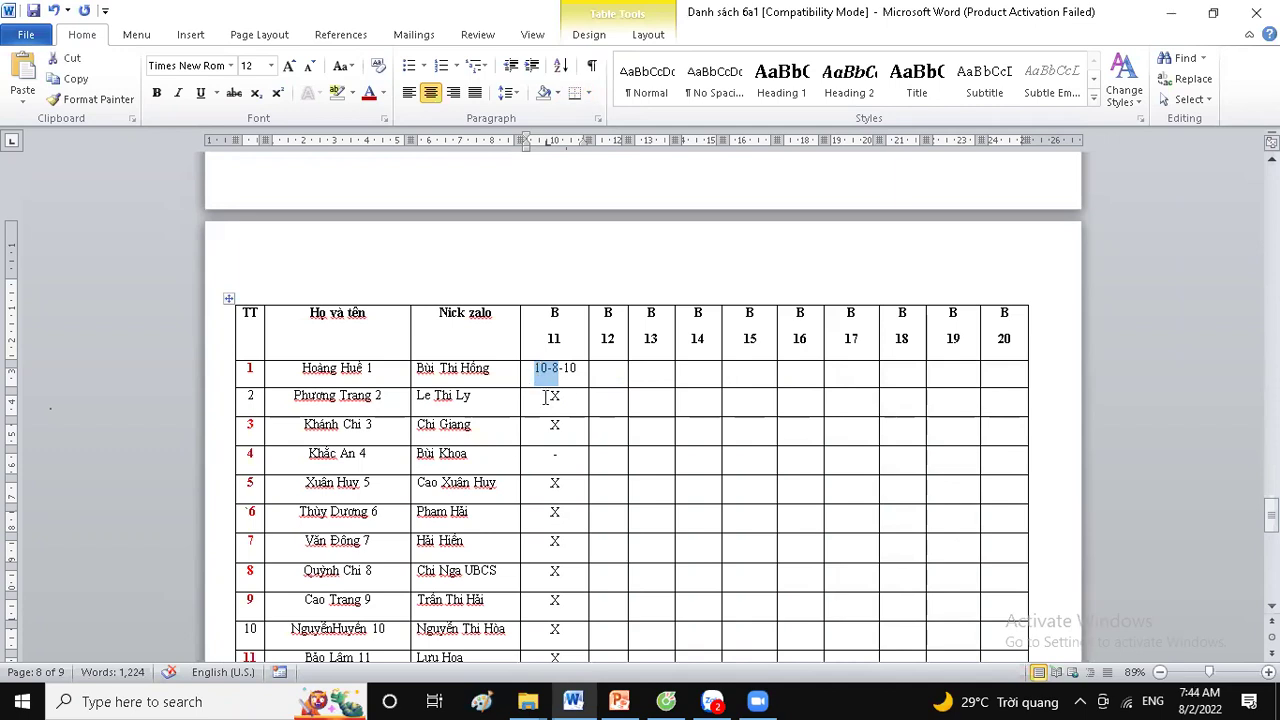
click(579, 372)
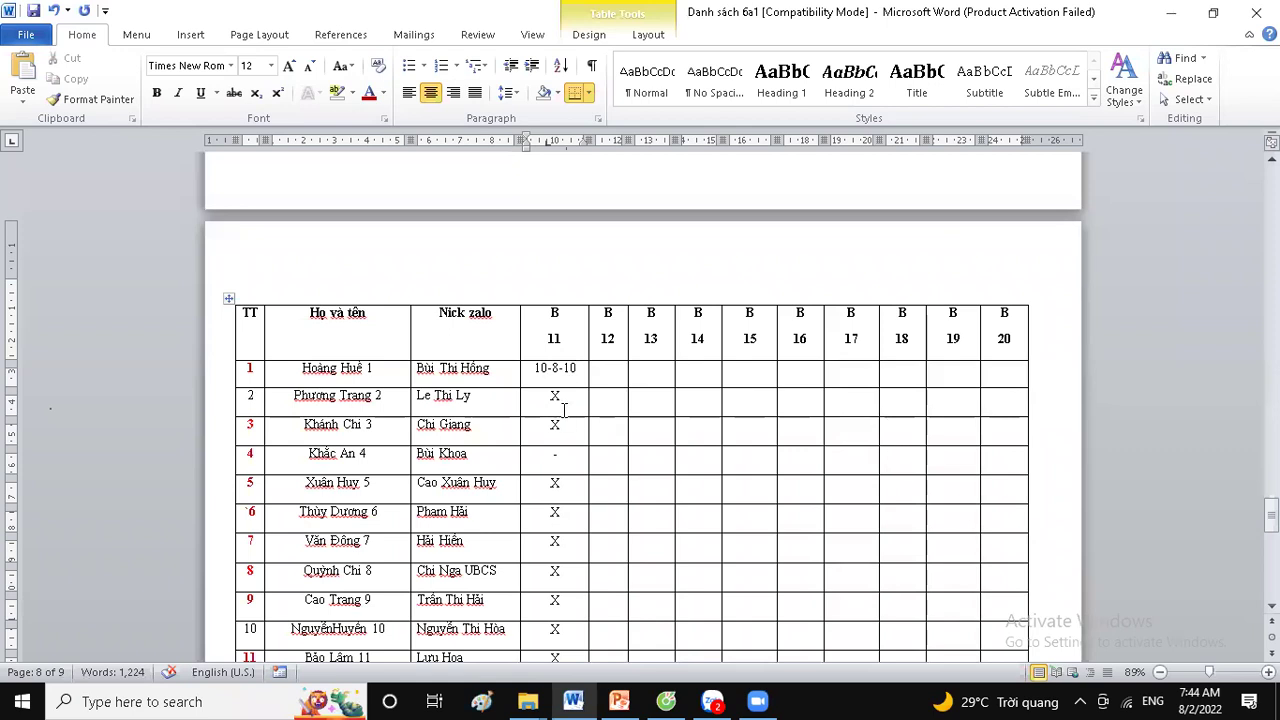
drag(544, 401, 570, 401)
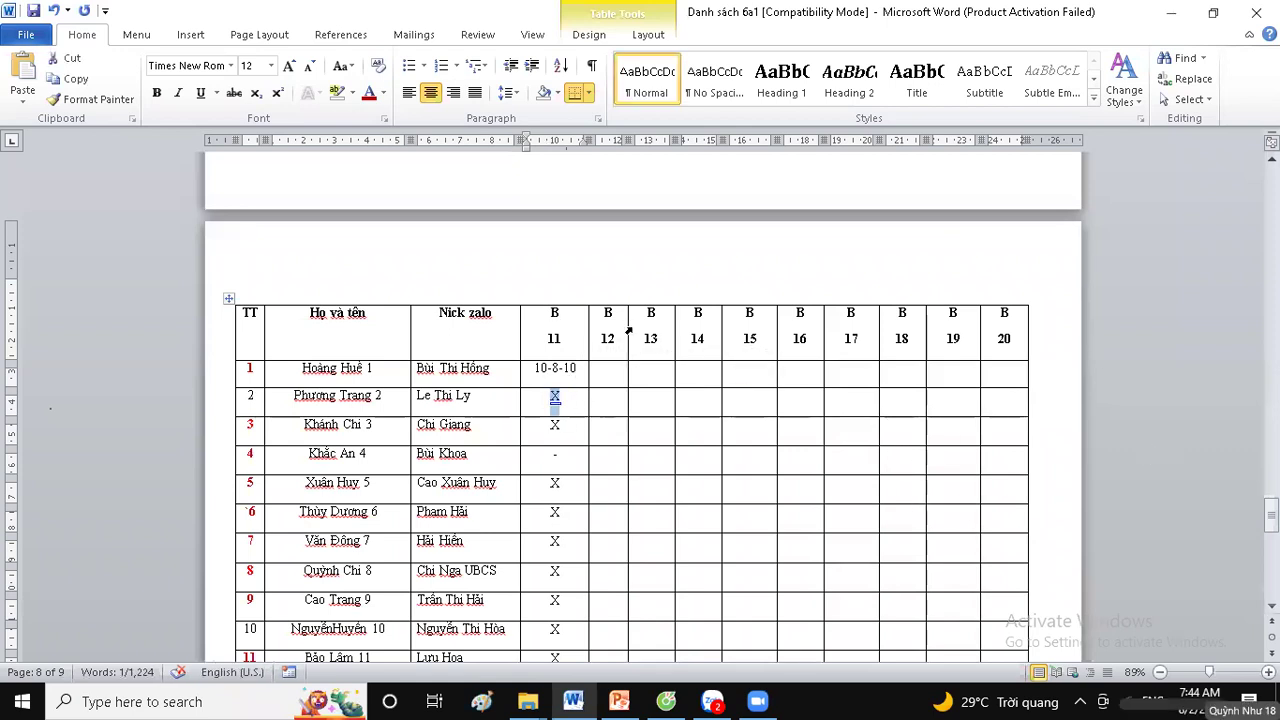
drag(551, 405, 568, 411)
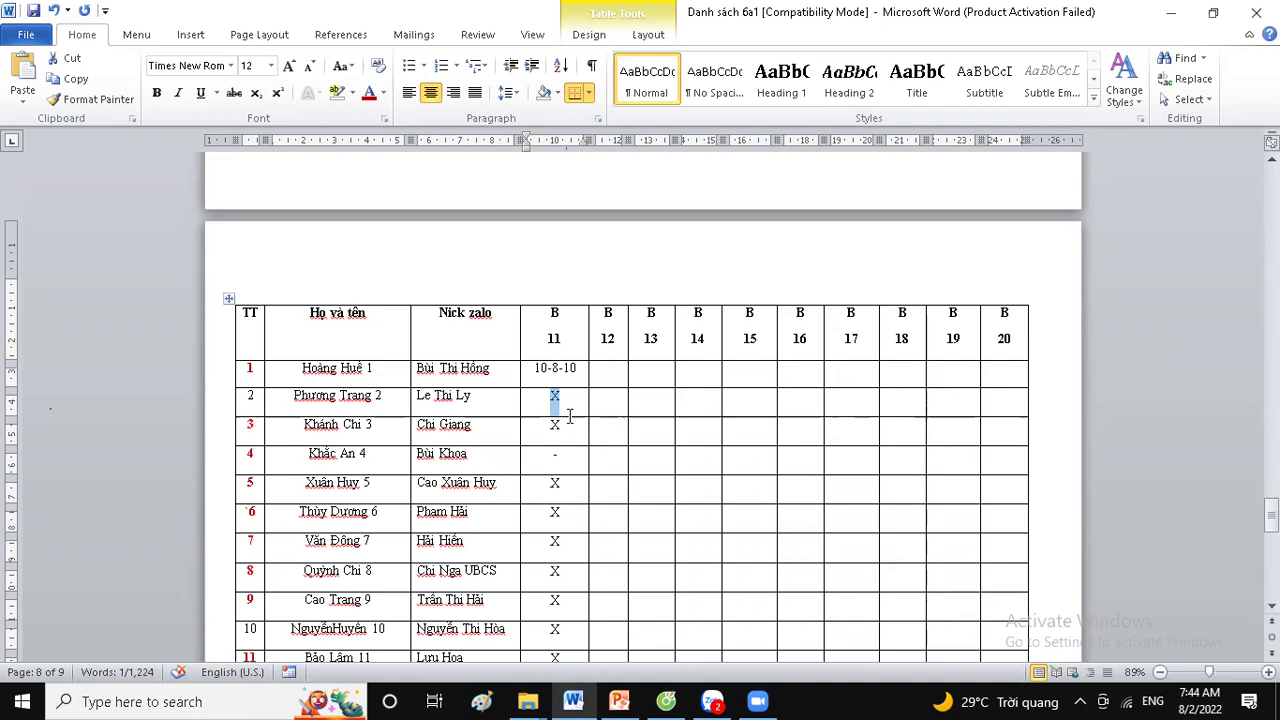
Replace the mark of student 3 in column B 11 with the scores 9-9-10-10
drag(546, 430, 565, 428)
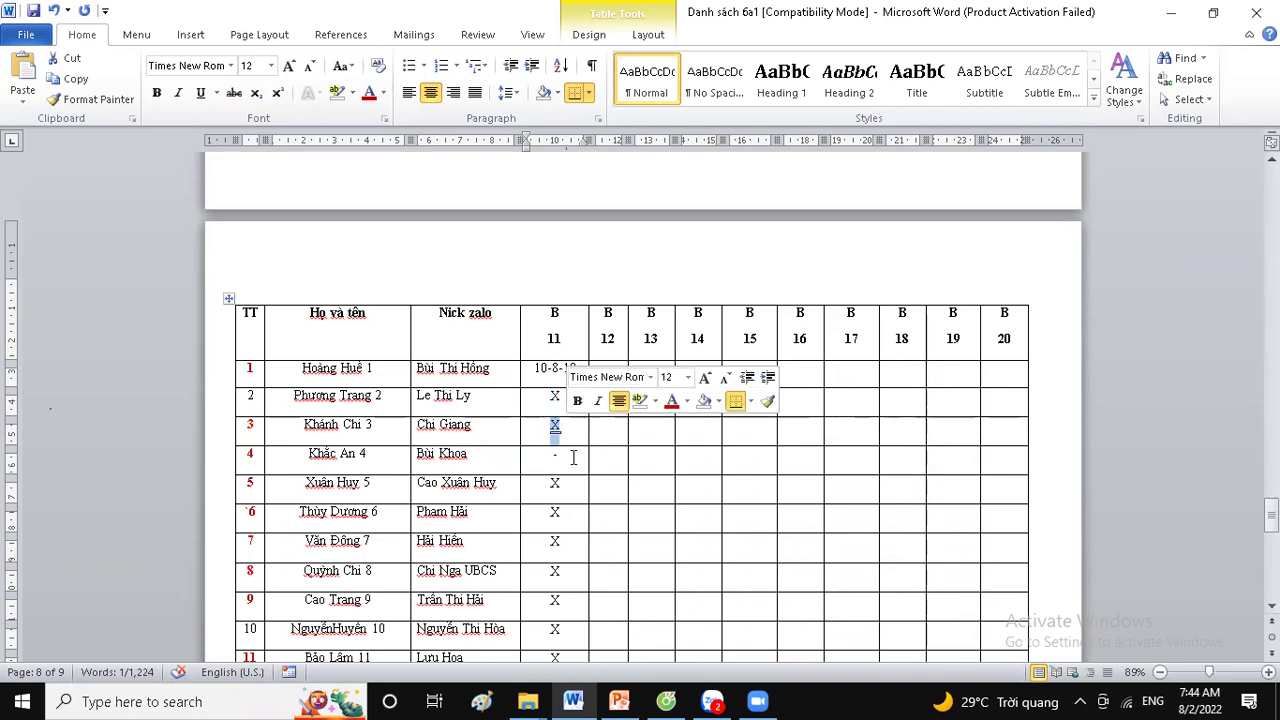
text(9)
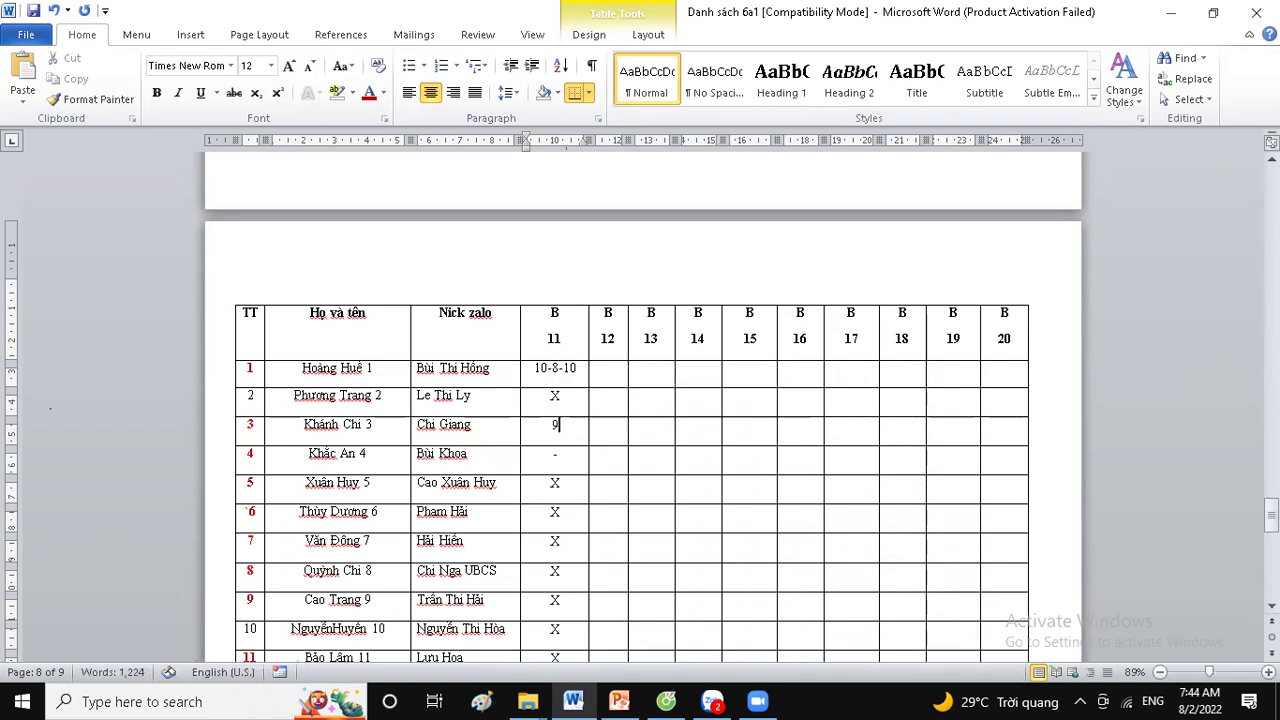
text(-9-10-10)
In column B 11, enter the scores 7-8-5-9 for student 6 and 10 for student 7
double_click(555, 484)
scroll(560, 495, down, 2)
scroll(560, 495, down, 1)
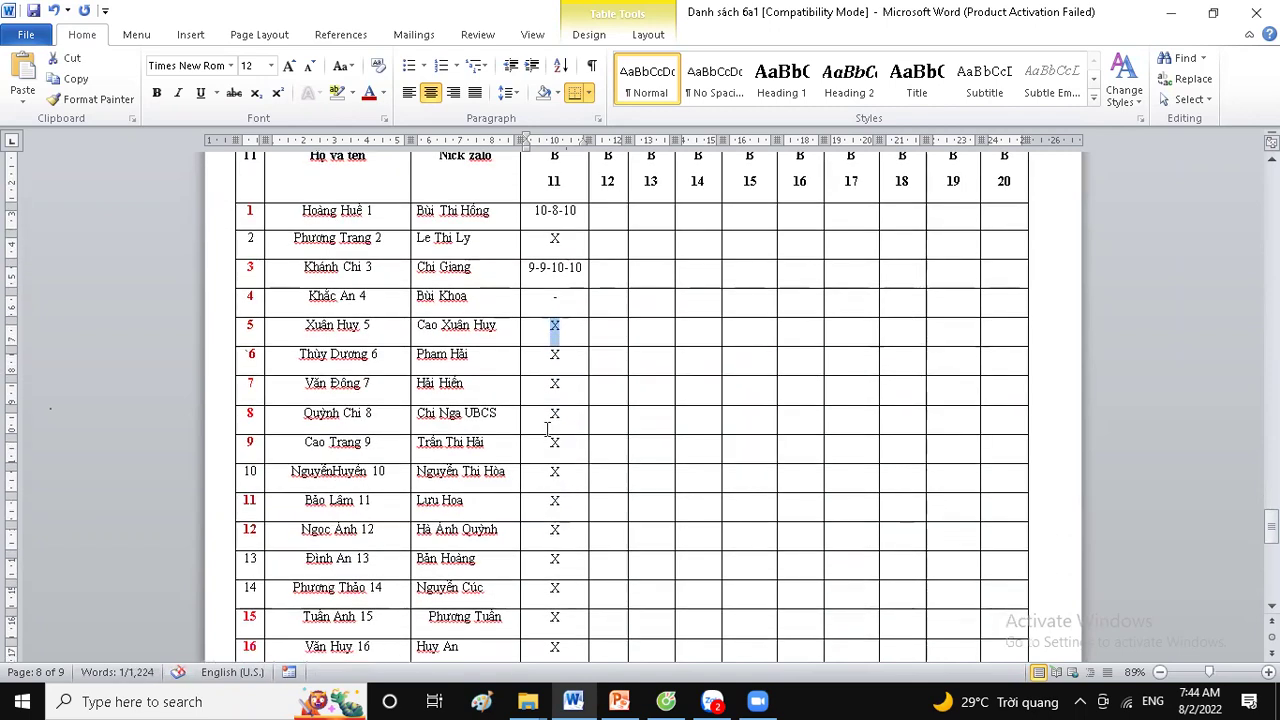
double_click(554, 356)
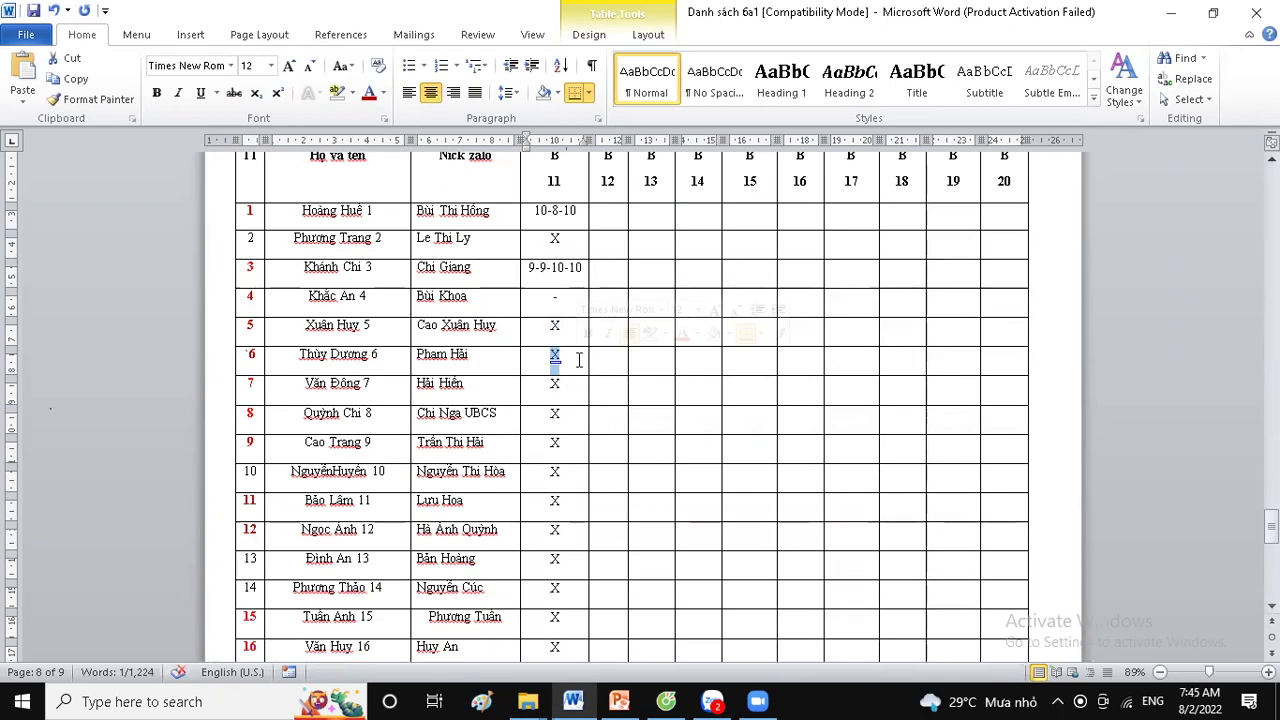
text(7)
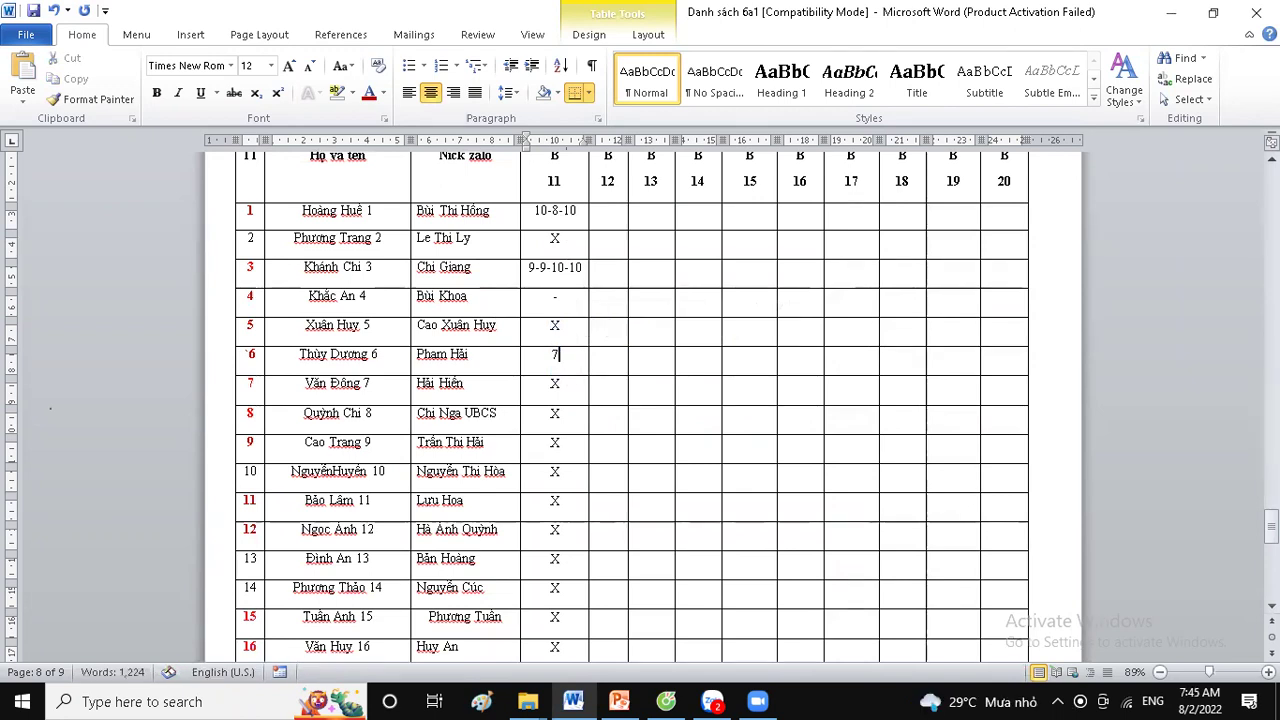
text(-8-5-9)
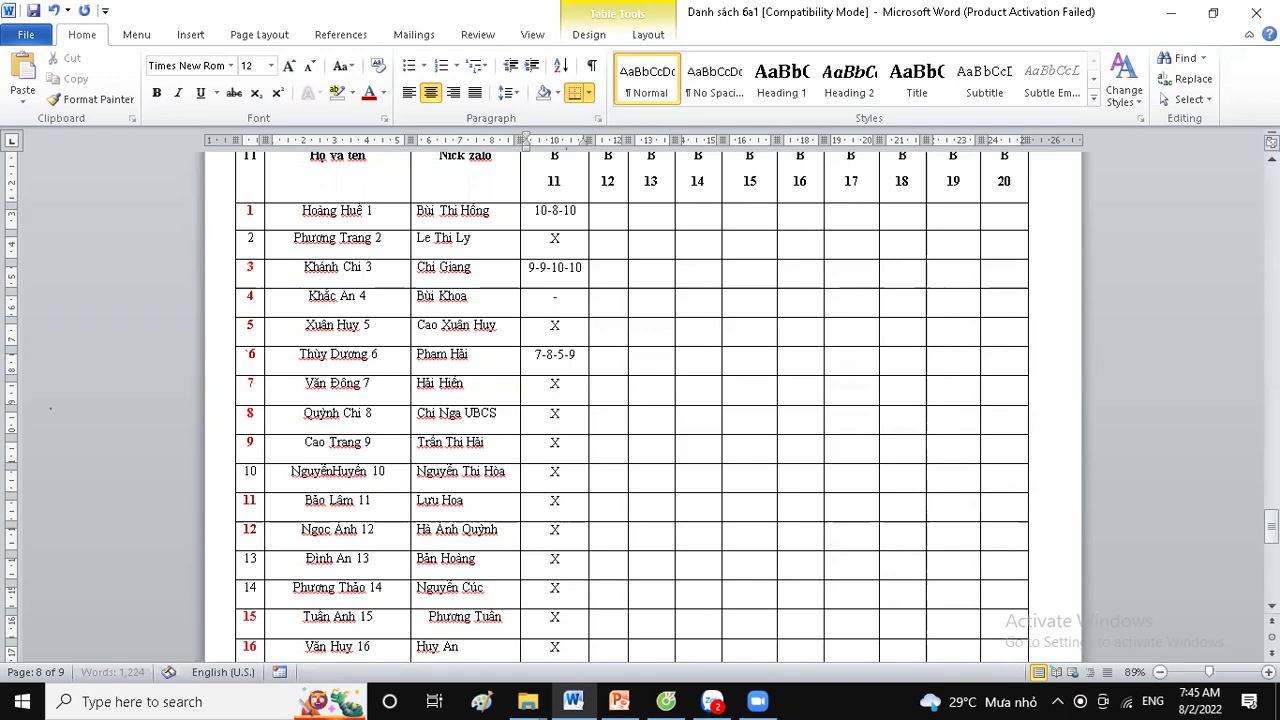
double_click(553, 385)
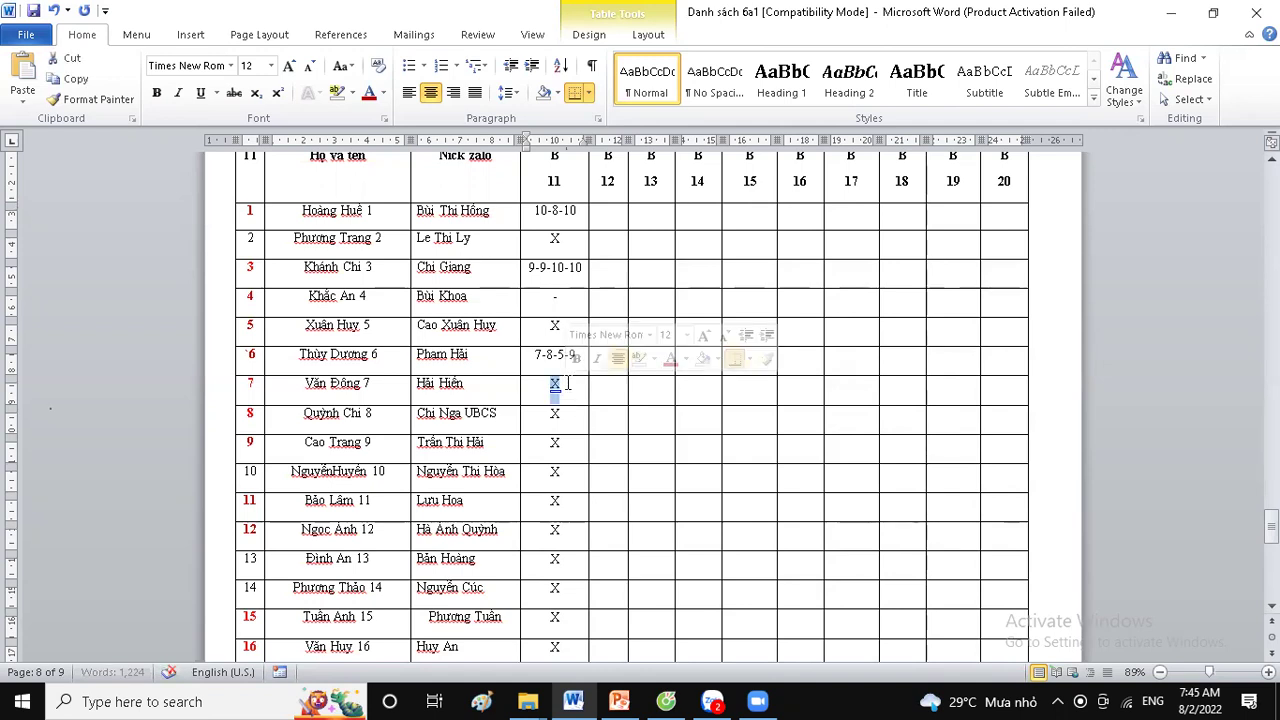
text(10)
In column B 11, enter 9-810-10 for student 8 and 8-9-9-10 for student 9
double_click(554, 414)
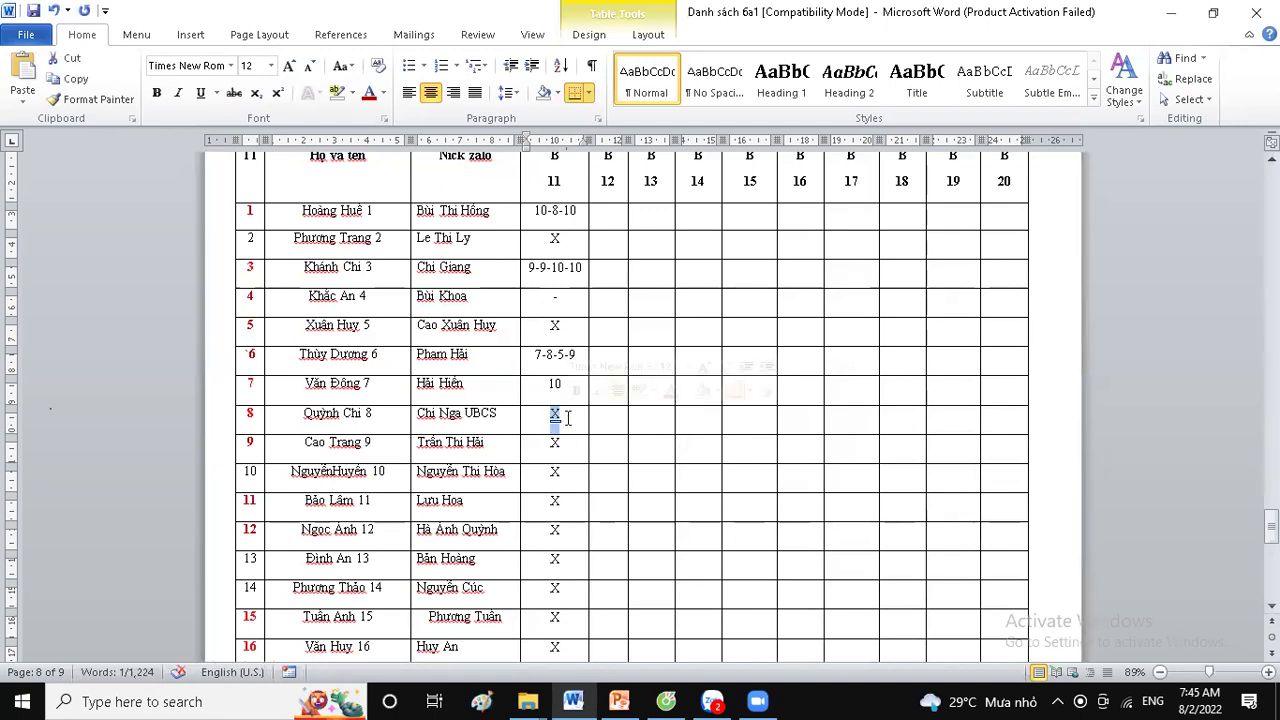
text(9-810-10)
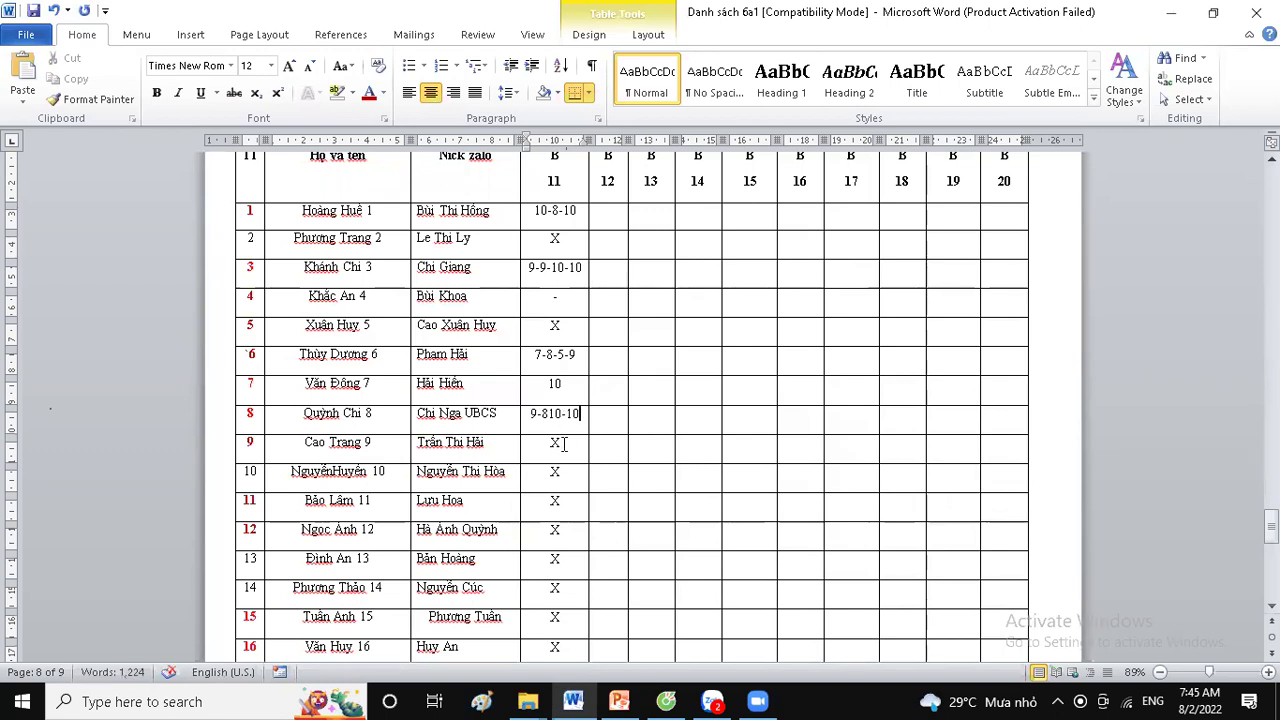
double_click(563, 444)
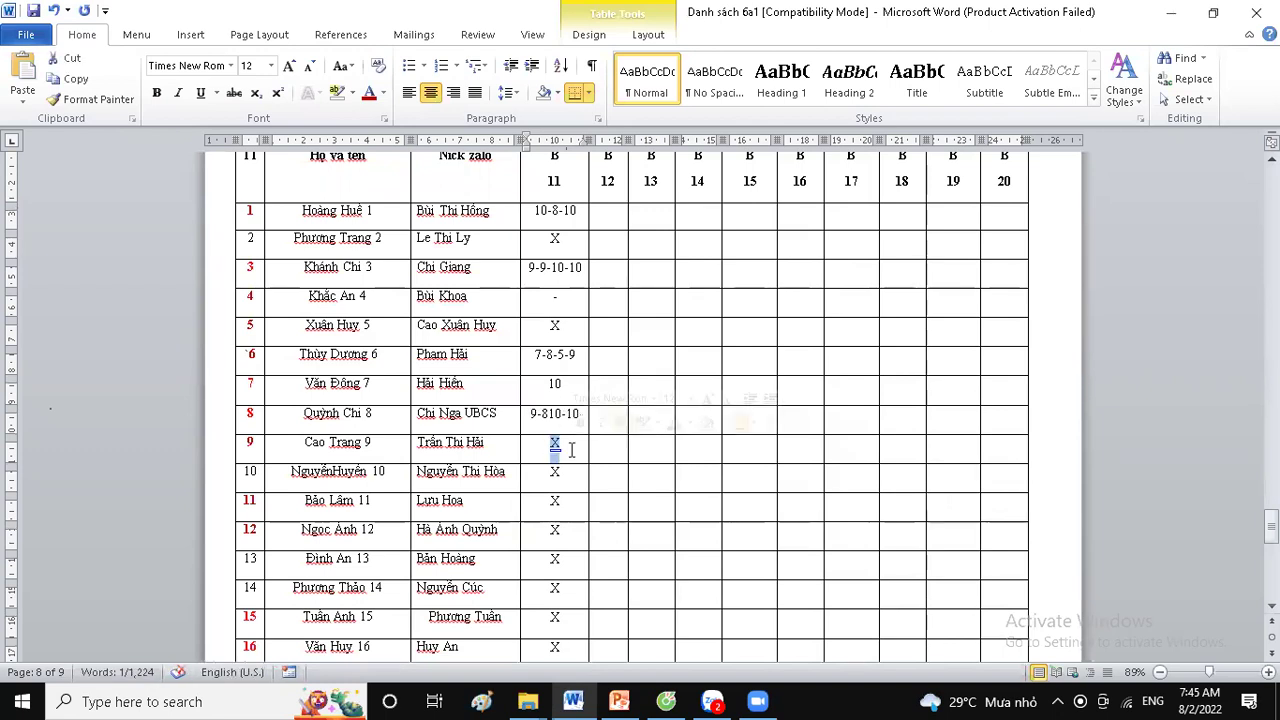
text(8-9-10)
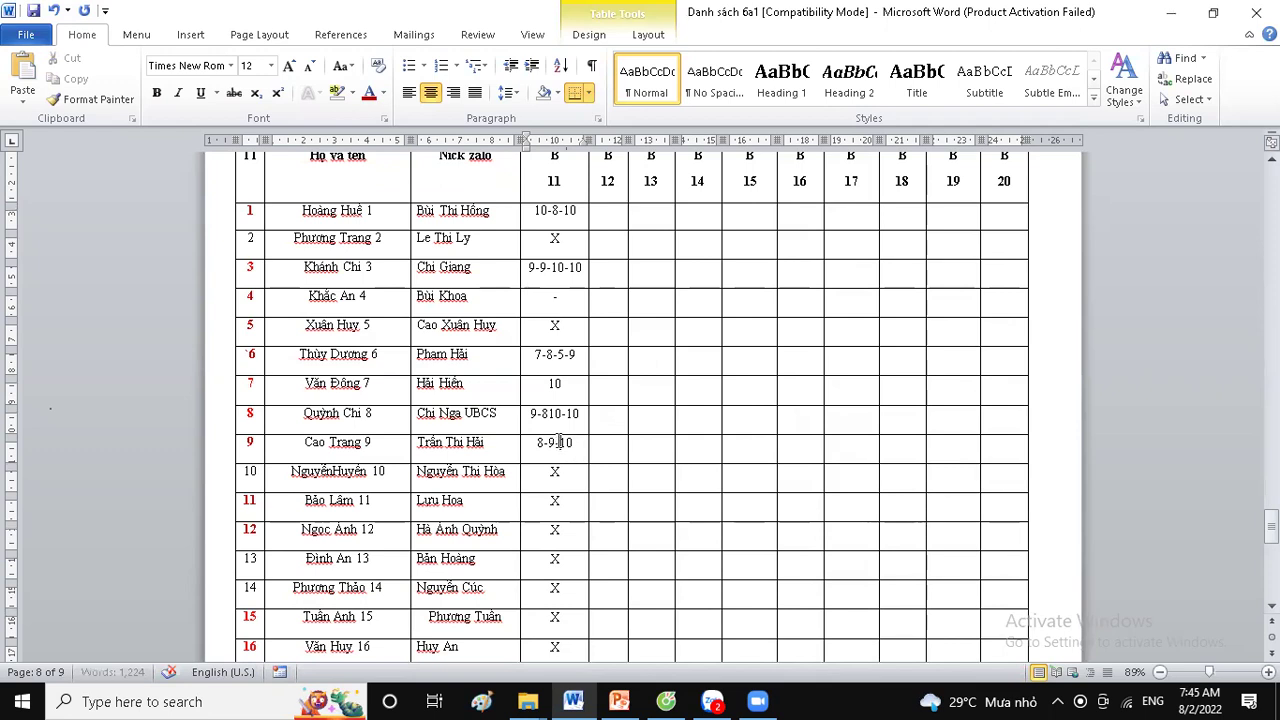
key(Left)
key(Left)
text(9-)
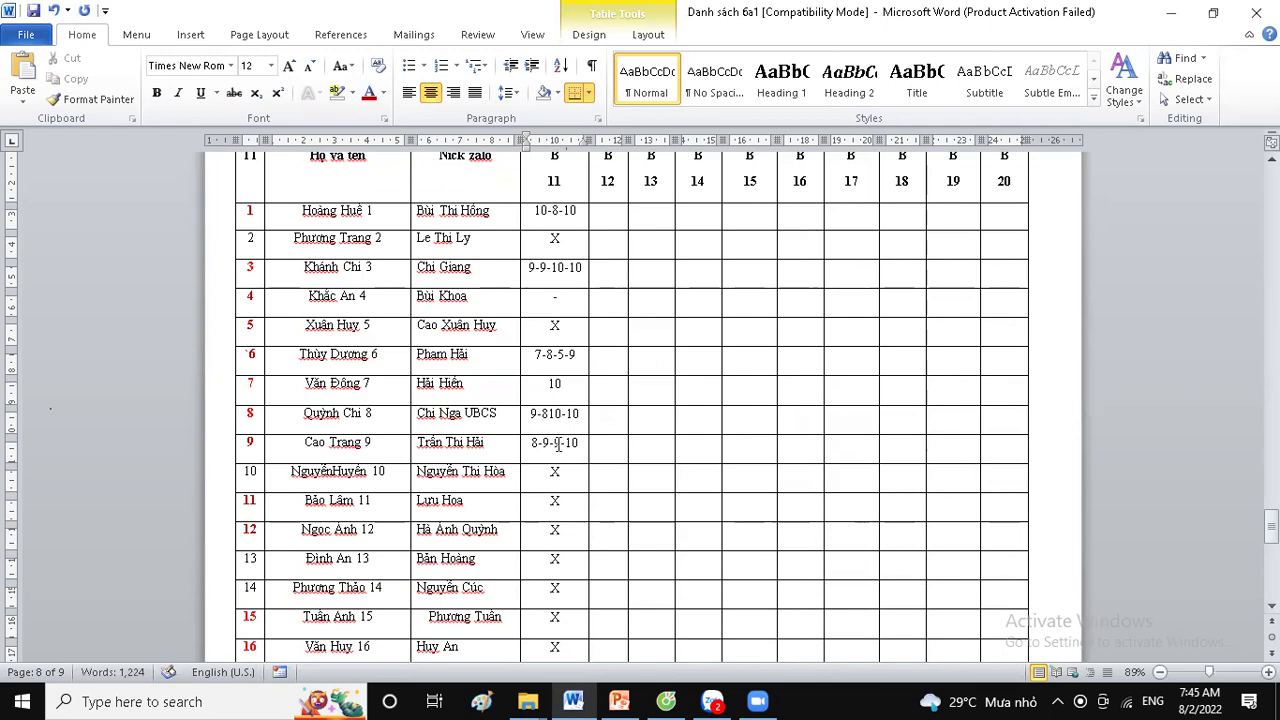
In column B 11, enter the scores 10-10-9-9 for student 10 and 10-10-9-2 for student 11
drag(548, 473, 581, 474)
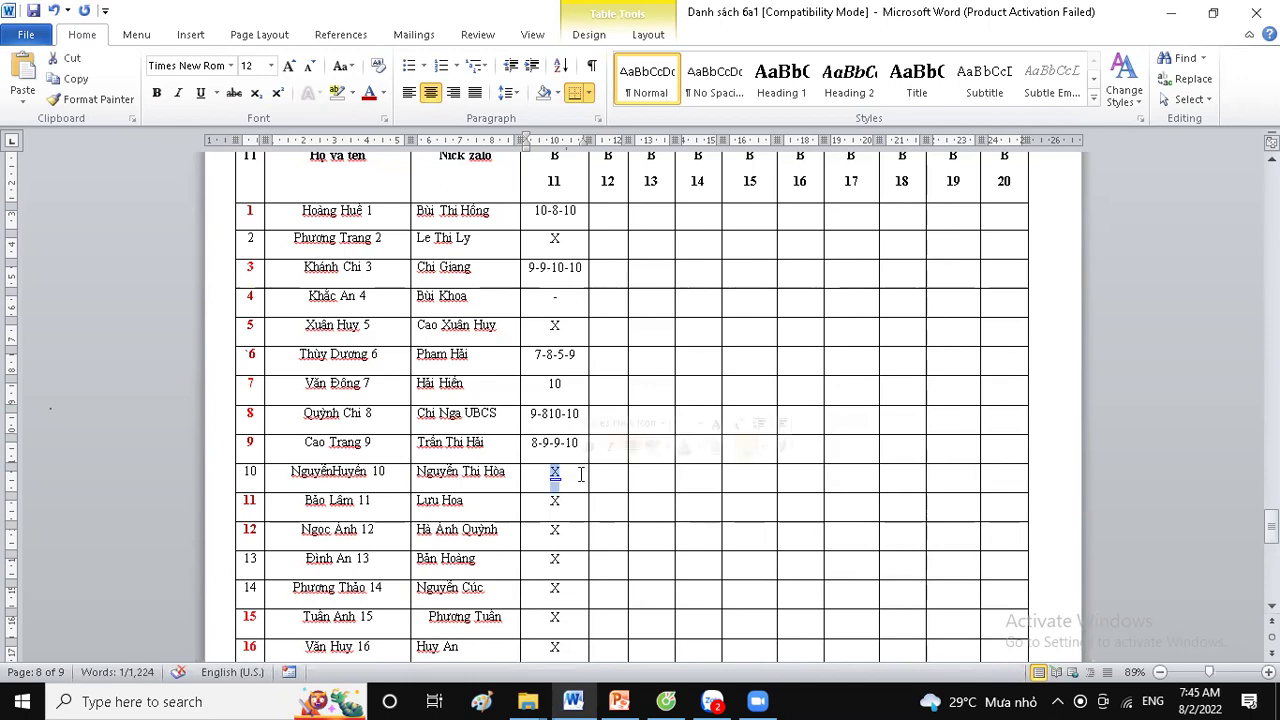
text(10-10)
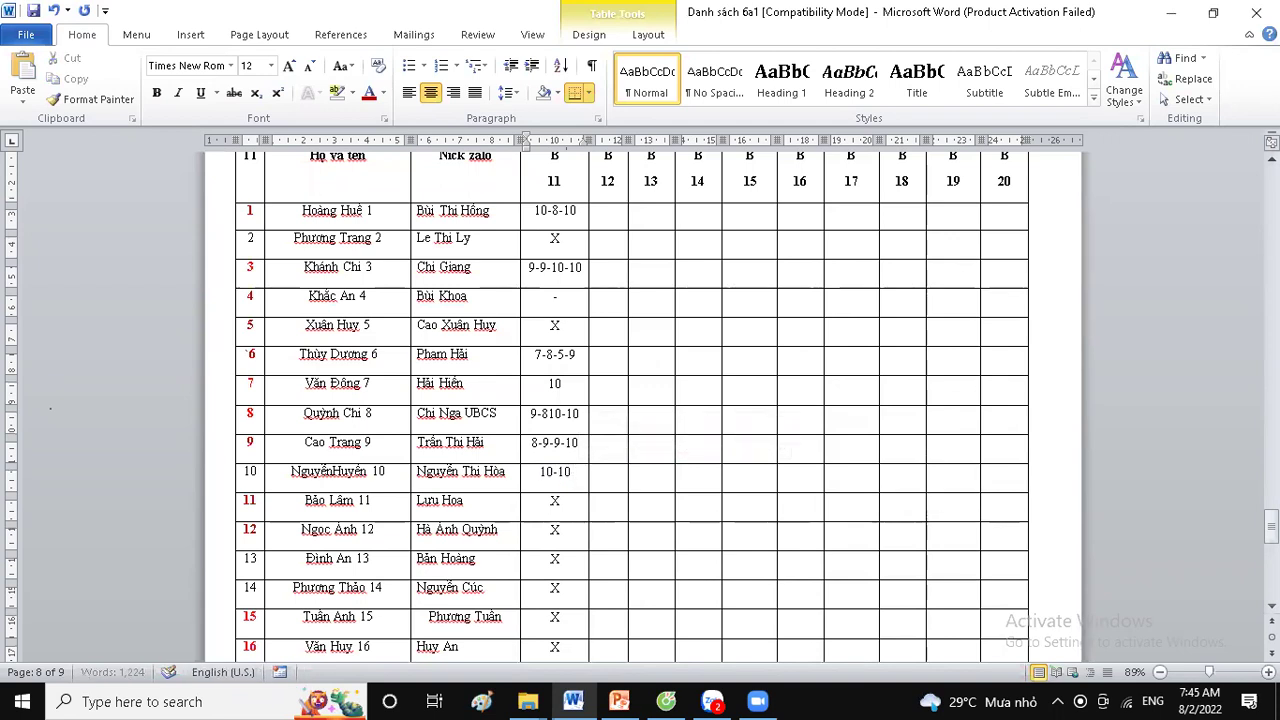
text(-9-9)
double_click(556, 502)
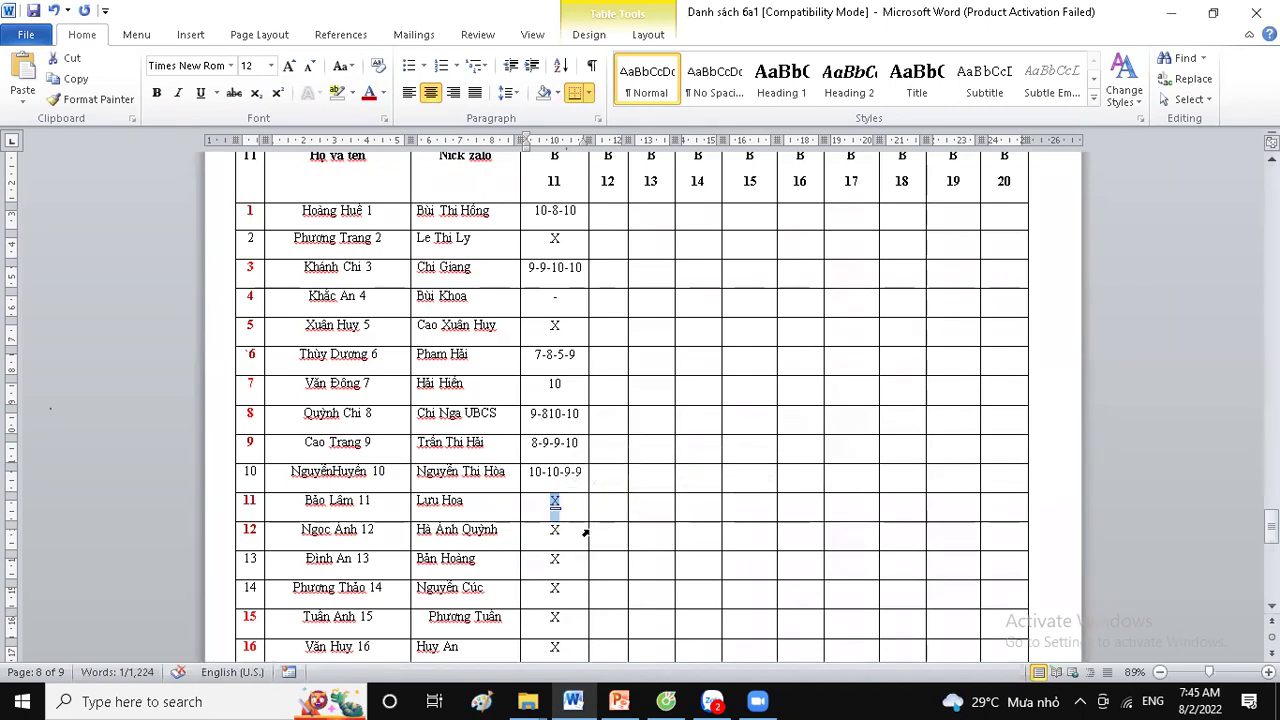
text(10-10-9-2)
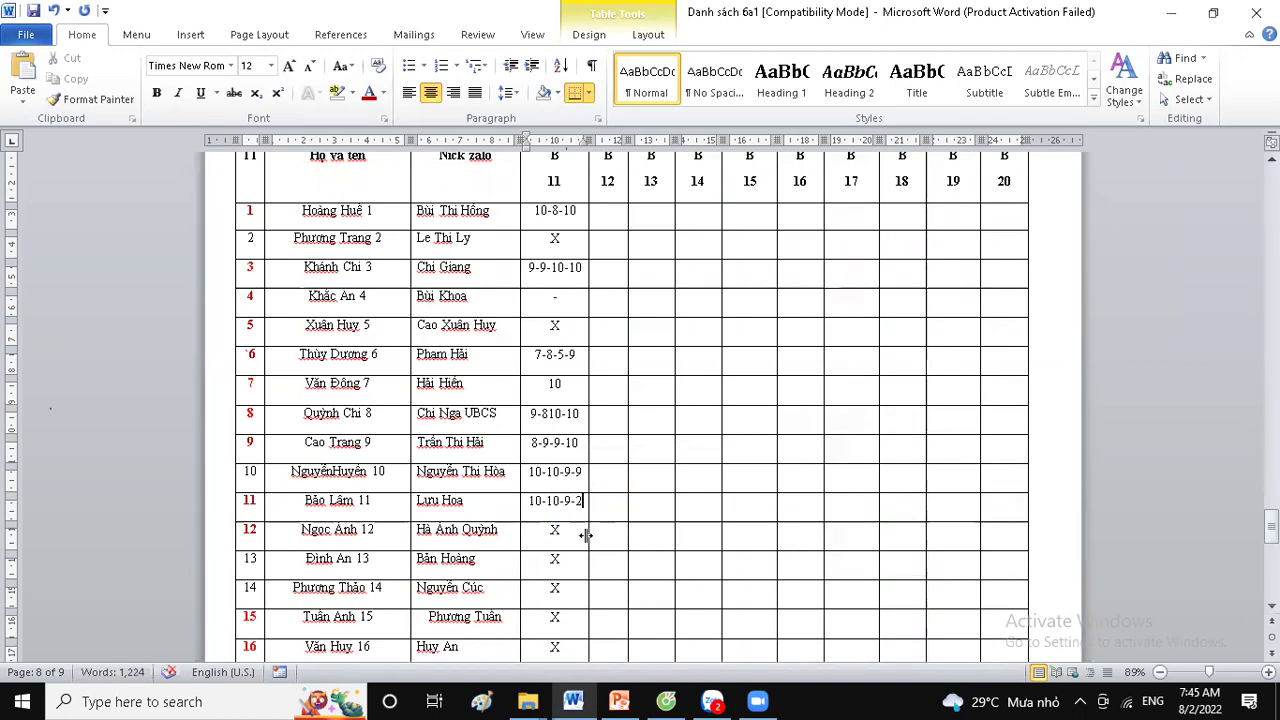
In column B 11, enter the scores 7-10 for student 12 and 8 for student 13
scroll(585, 535, down, 2)
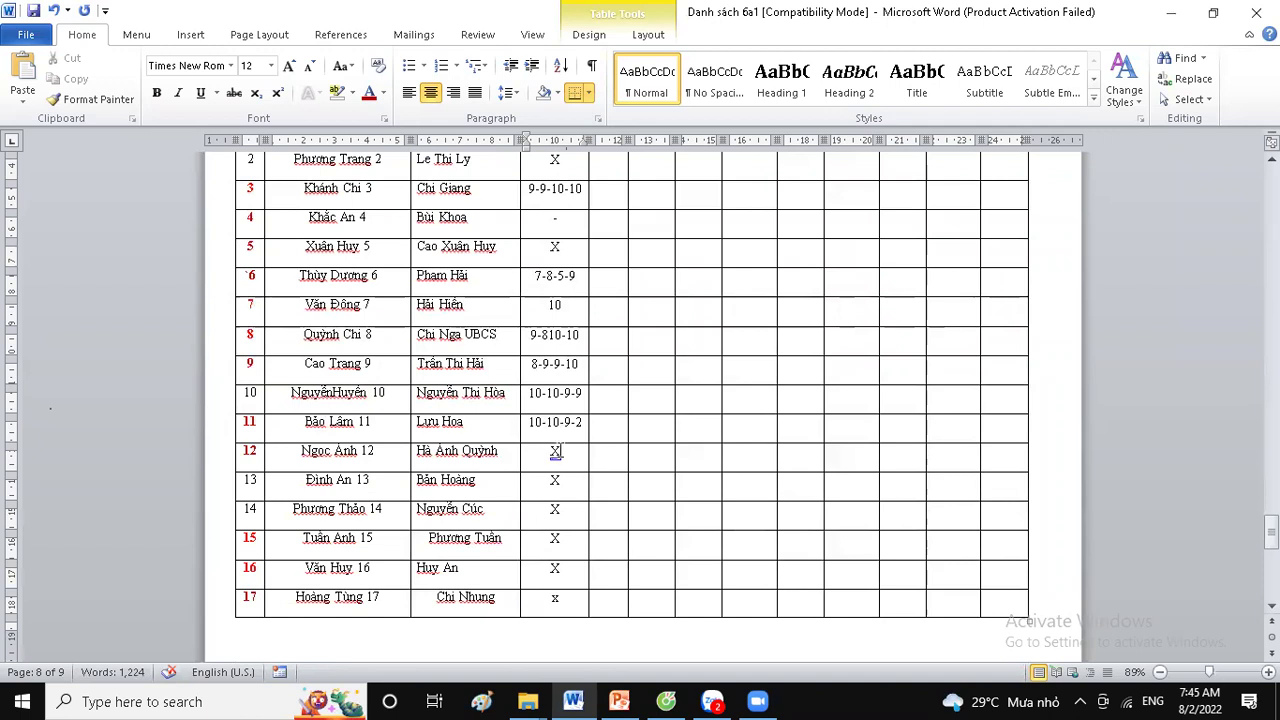
double_click(556, 452)
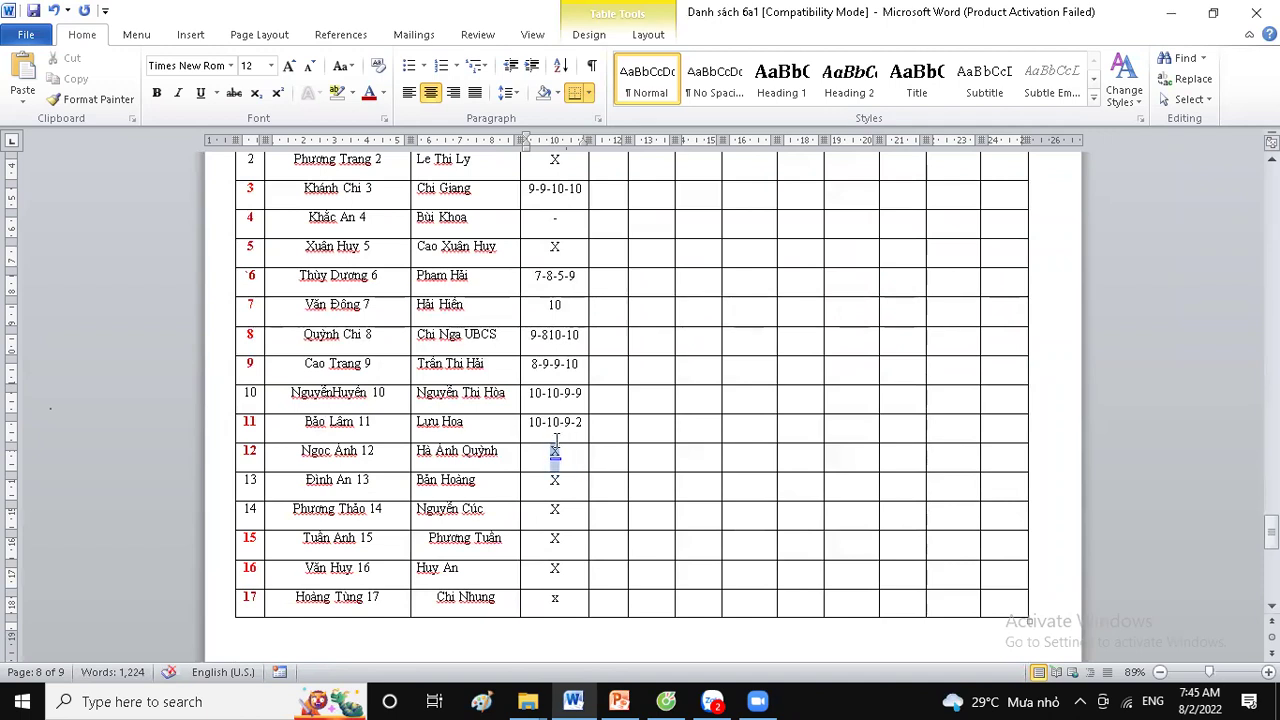
text(7-1)
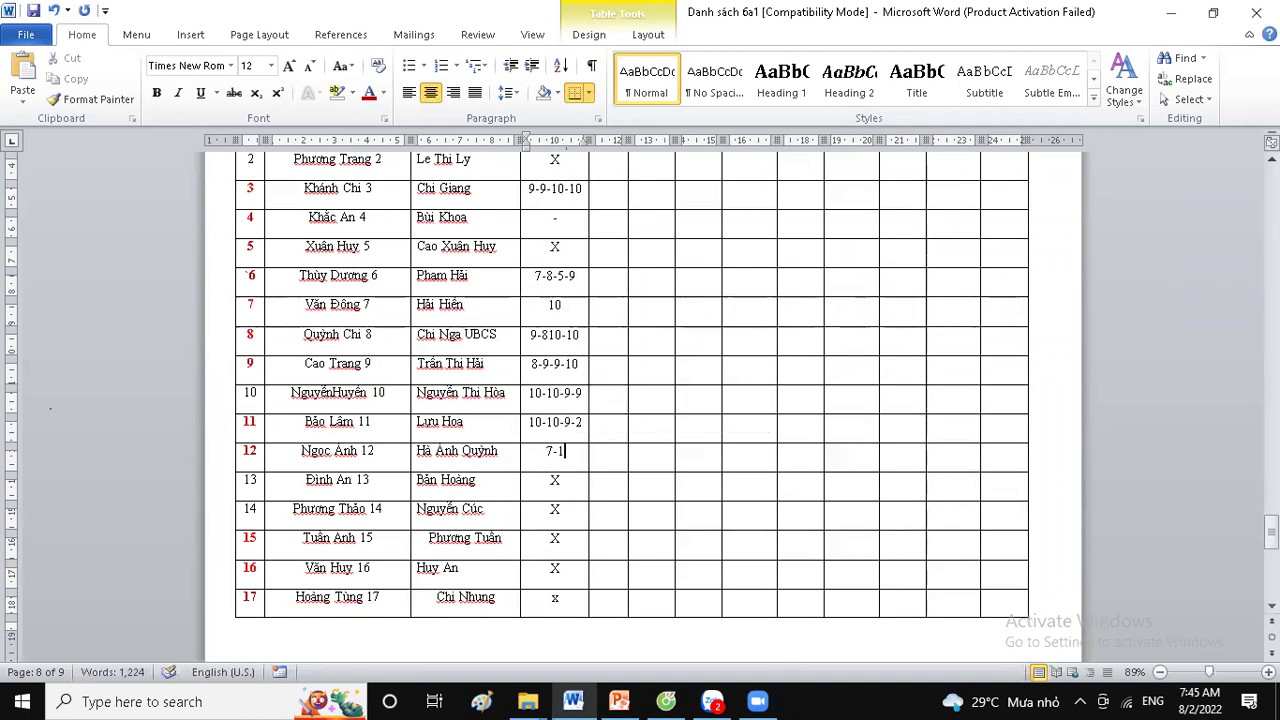
text(0)
double_click(546, 488)
scroll(560, 495, down, 3)
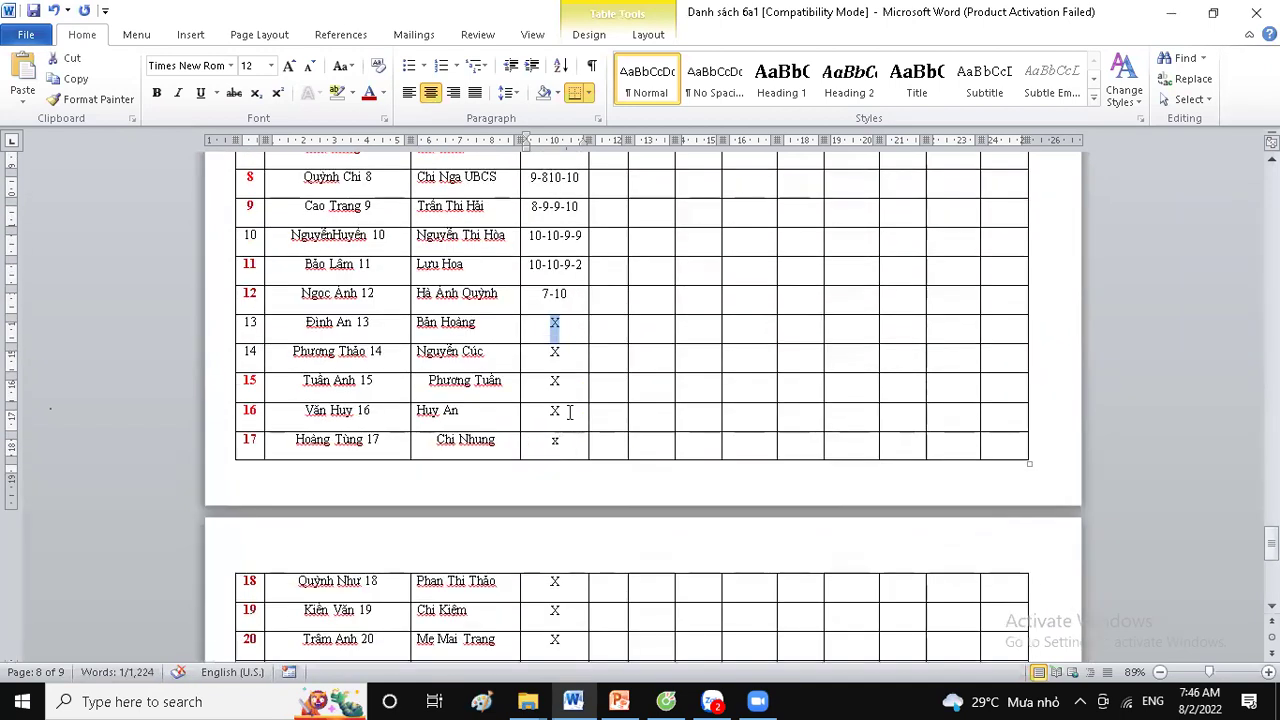
text(8)
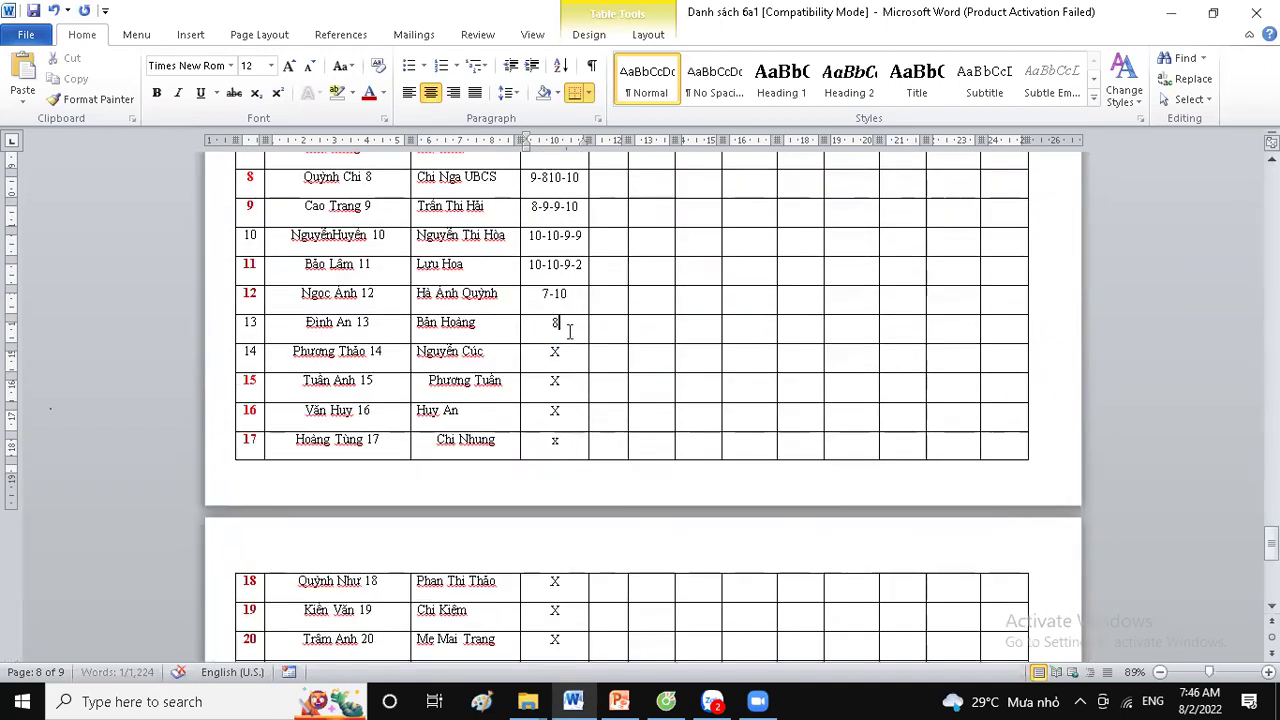
In column B 11, enter the scores 9-9-9-10 for student 14 and 7- for student 15
double_click(554, 352)
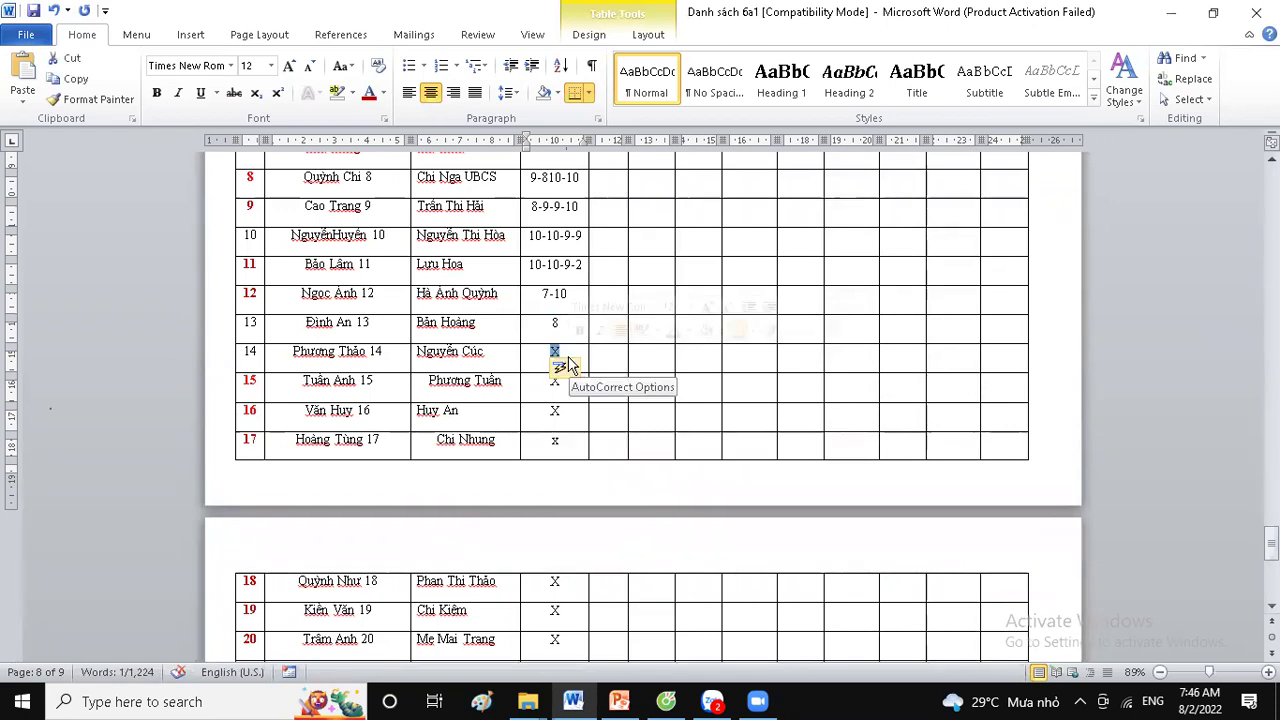
text(-9-9-10)
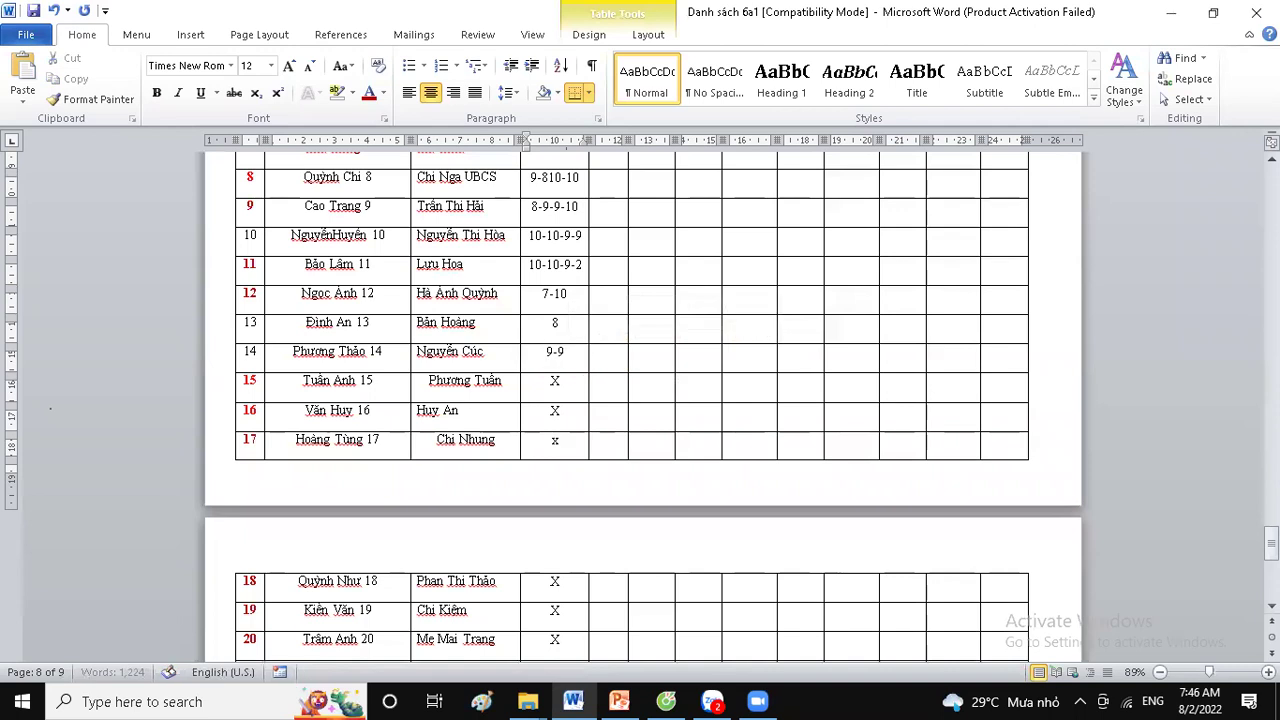
double_click(562, 380)
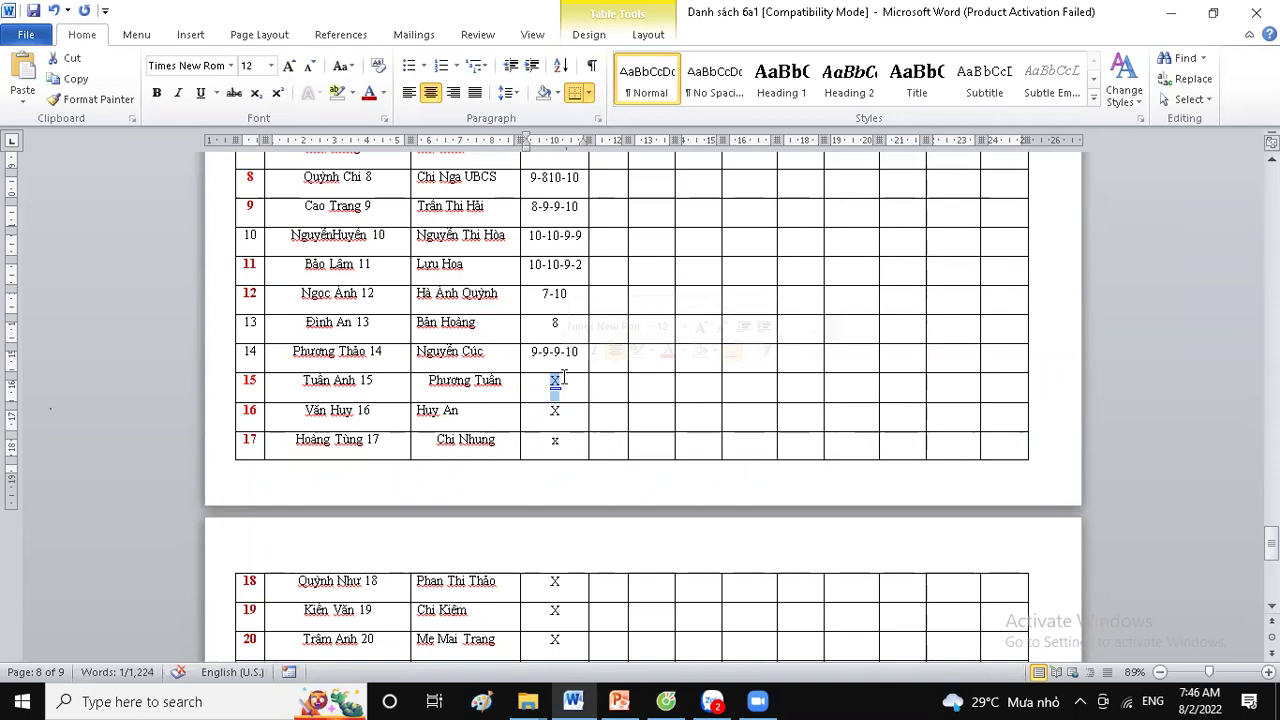
key(BackSpace)
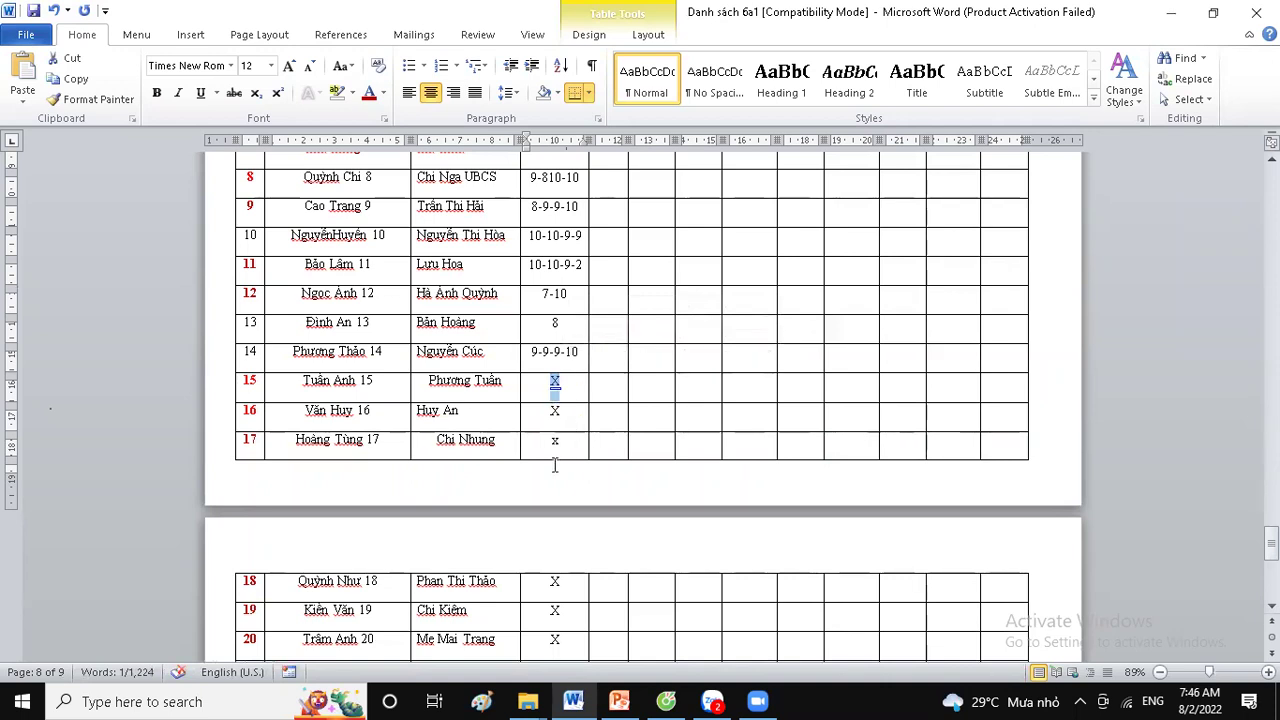
text(7-)
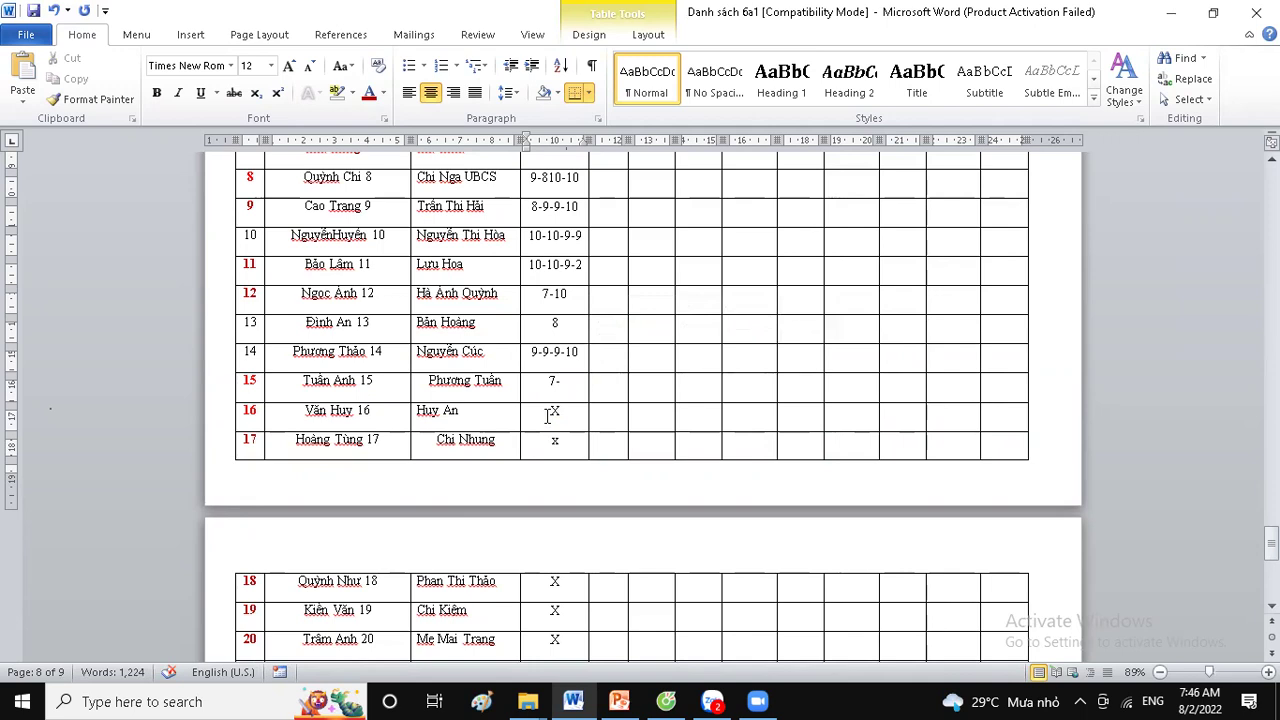
In column B 11, enter the scores 10-7- for student 16 and 10-10-10-9-9 for student 17
double_click(548, 416)
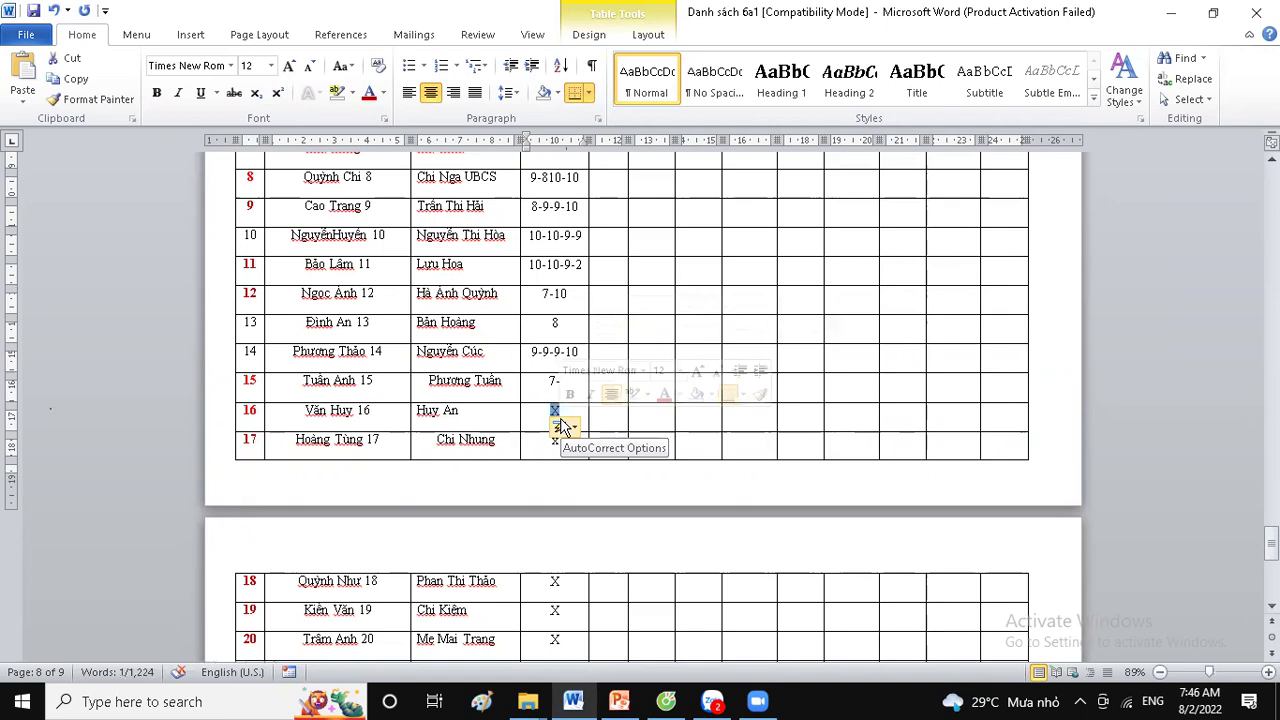
text(10-7-)
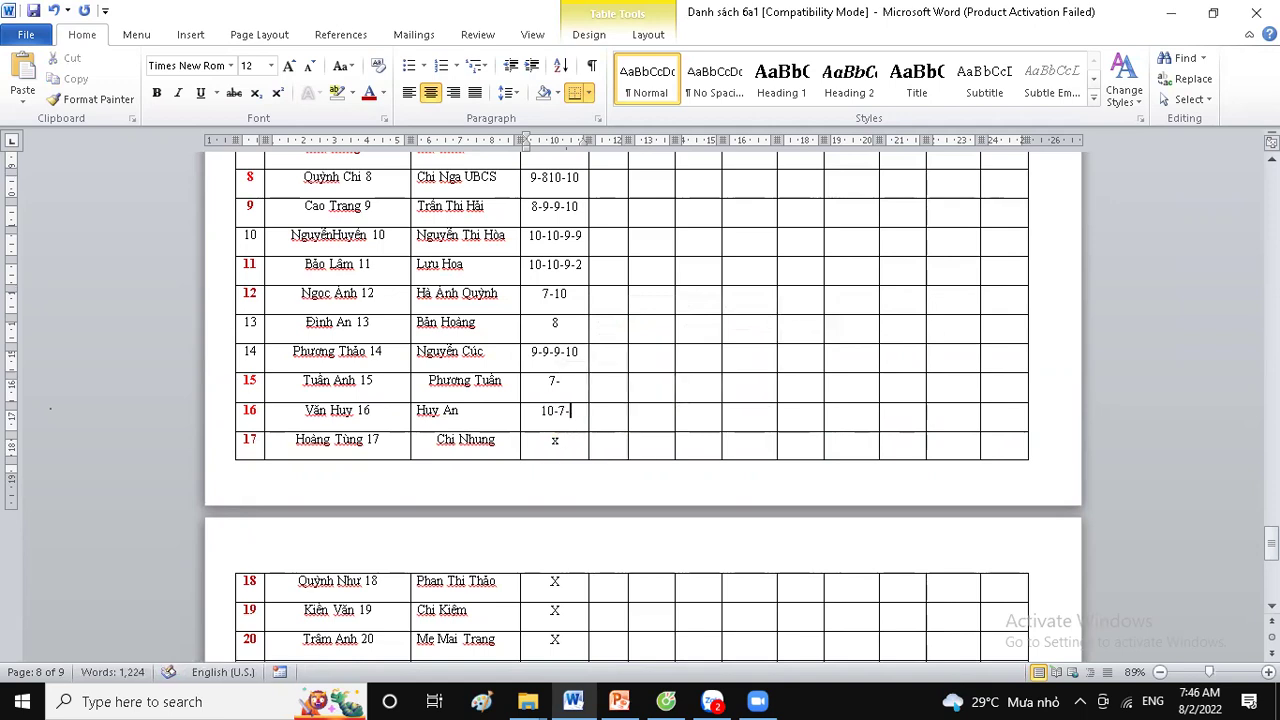
scroll(560, 414, down, 1)
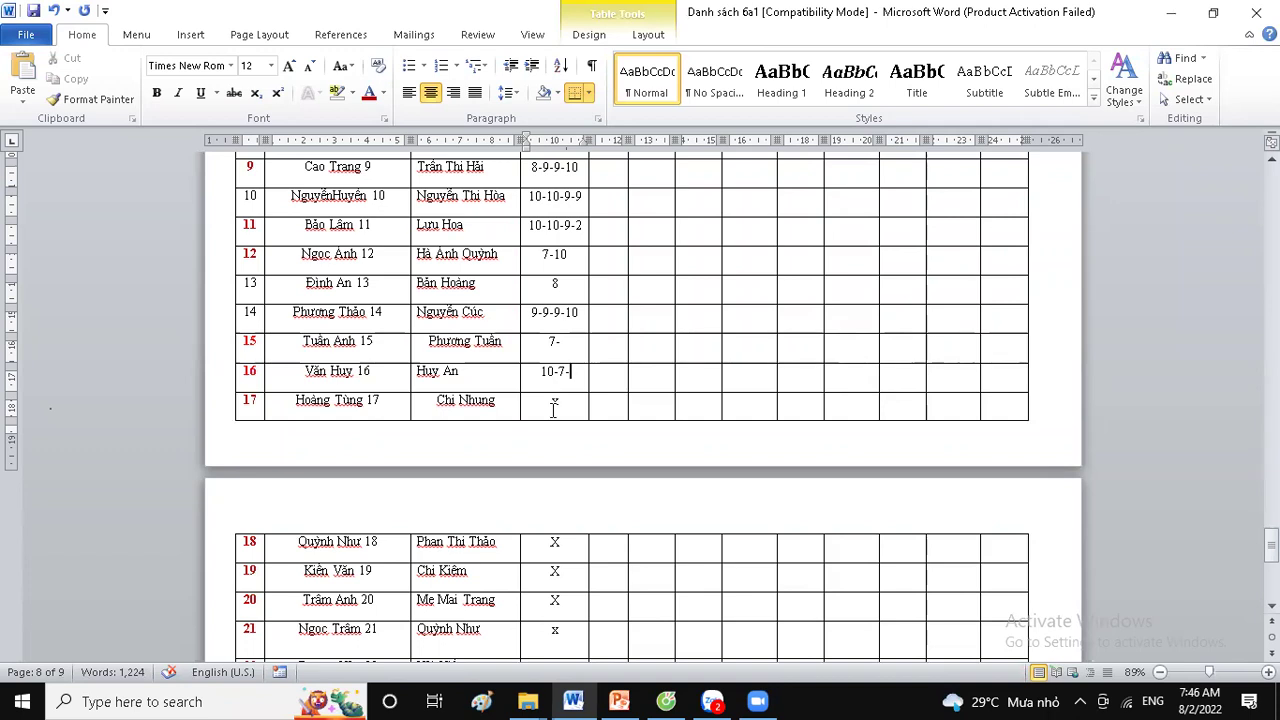
double_click(553, 408)
text(10-10-10-9)
scroll(570, 402, down, 2)
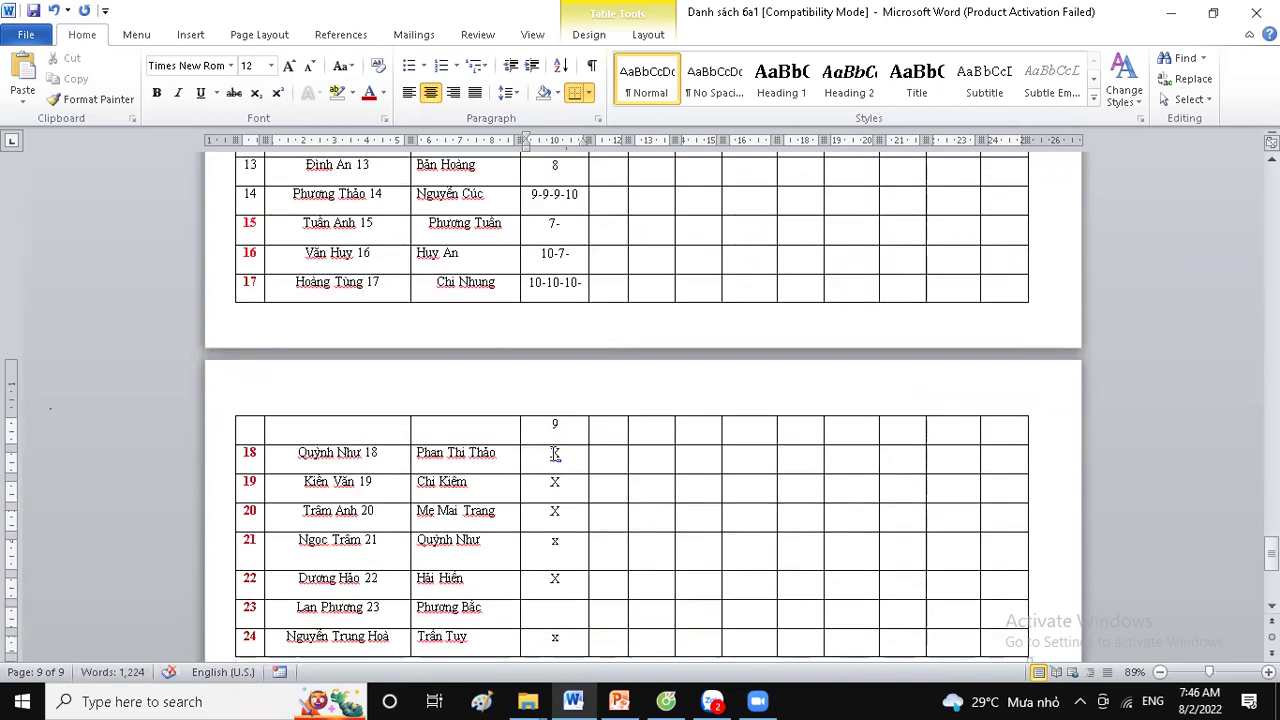
text(-9)
Delete the first 9 on the wrapped second line of student 17's column B 11 entry, leaving -9 on that line
double_click(552, 455)
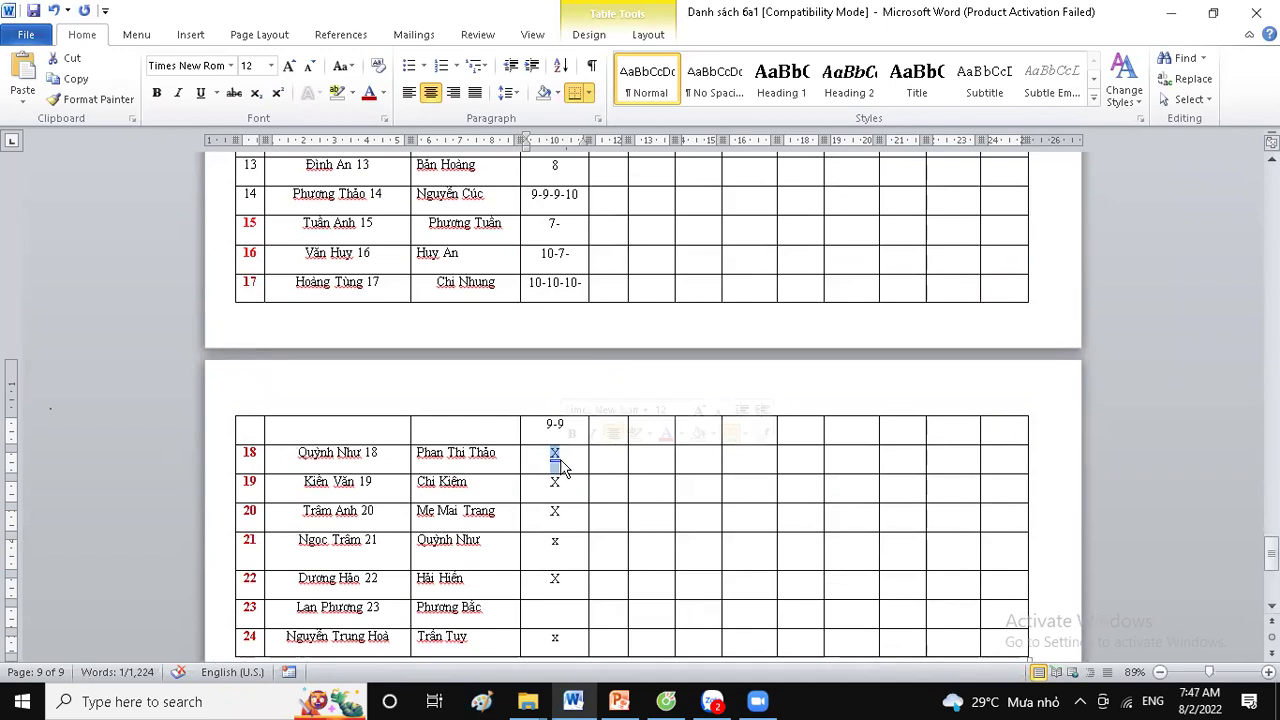
click(558, 425)
key(BackSpace)
key(BackSpace)
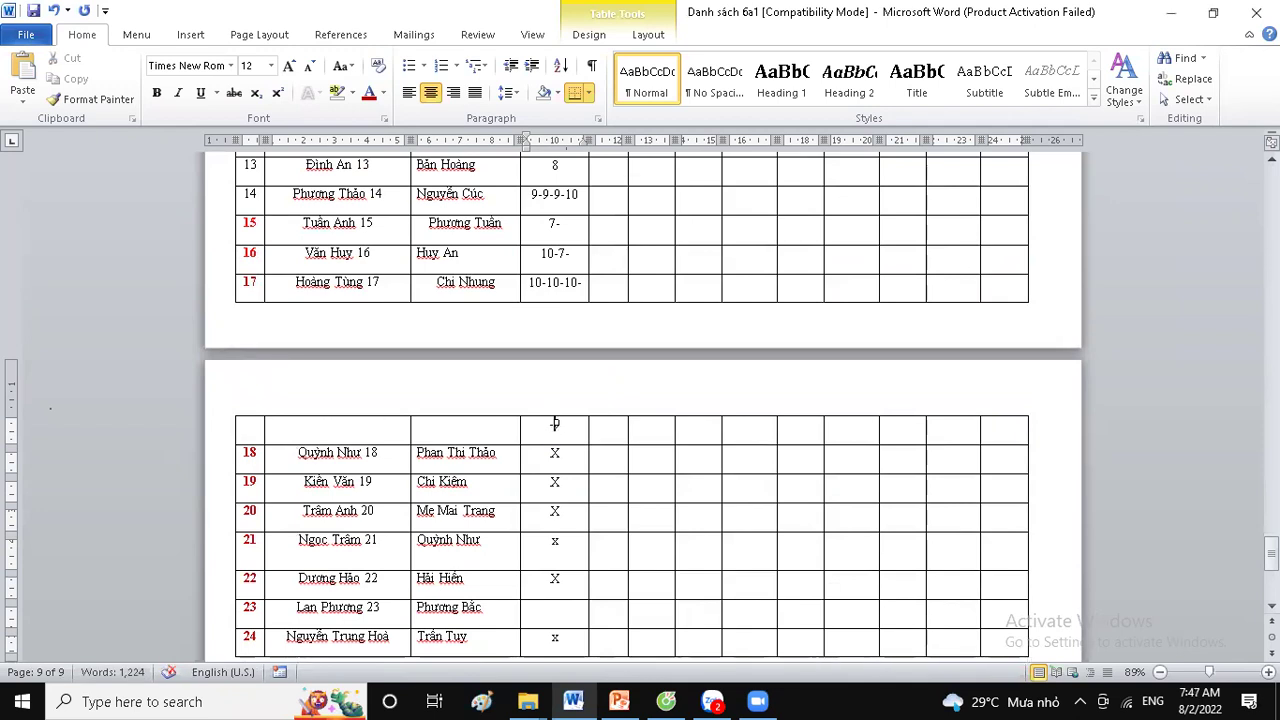
In column B 11, enter the scores 6-9-10-10 for student 19
scroll(553, 462, down, 1)
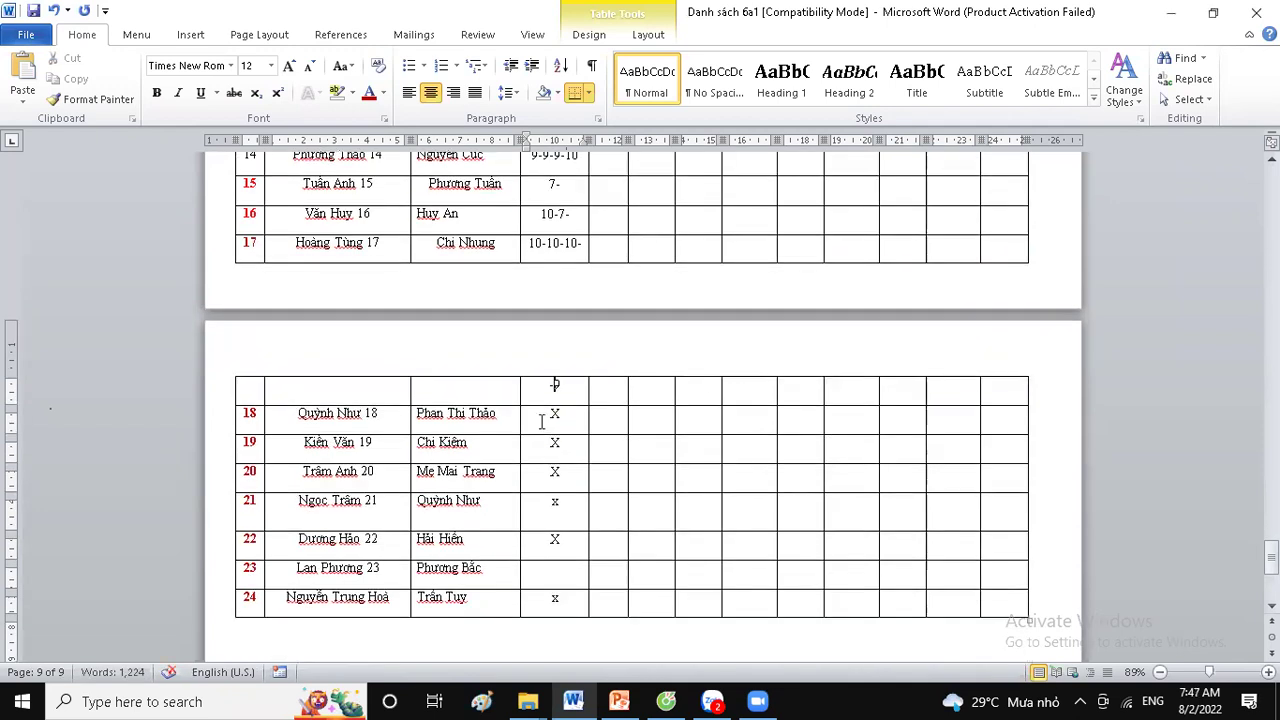
double_click(555, 413)
double_click(556, 445)
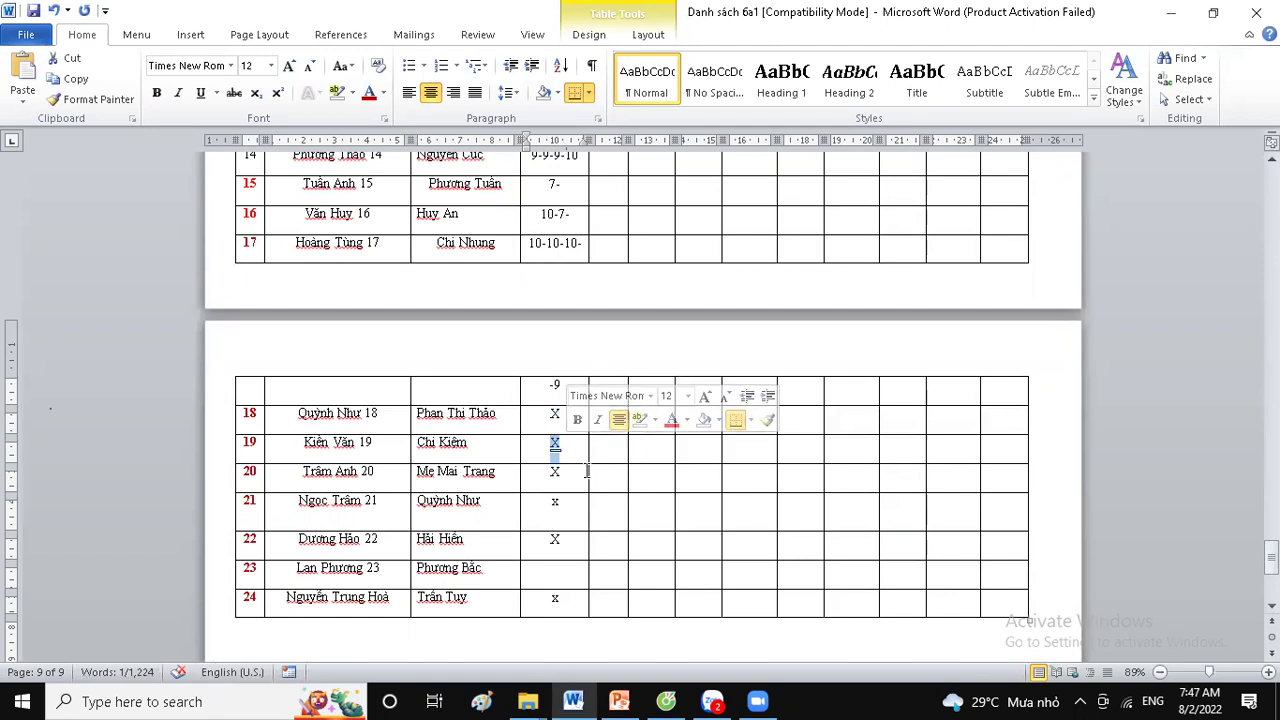
text(6-9-2)
text(6-9-20-2)
key(BackSpace)
key(BackSpace)
key(BackSpace)
key(BackSpace)
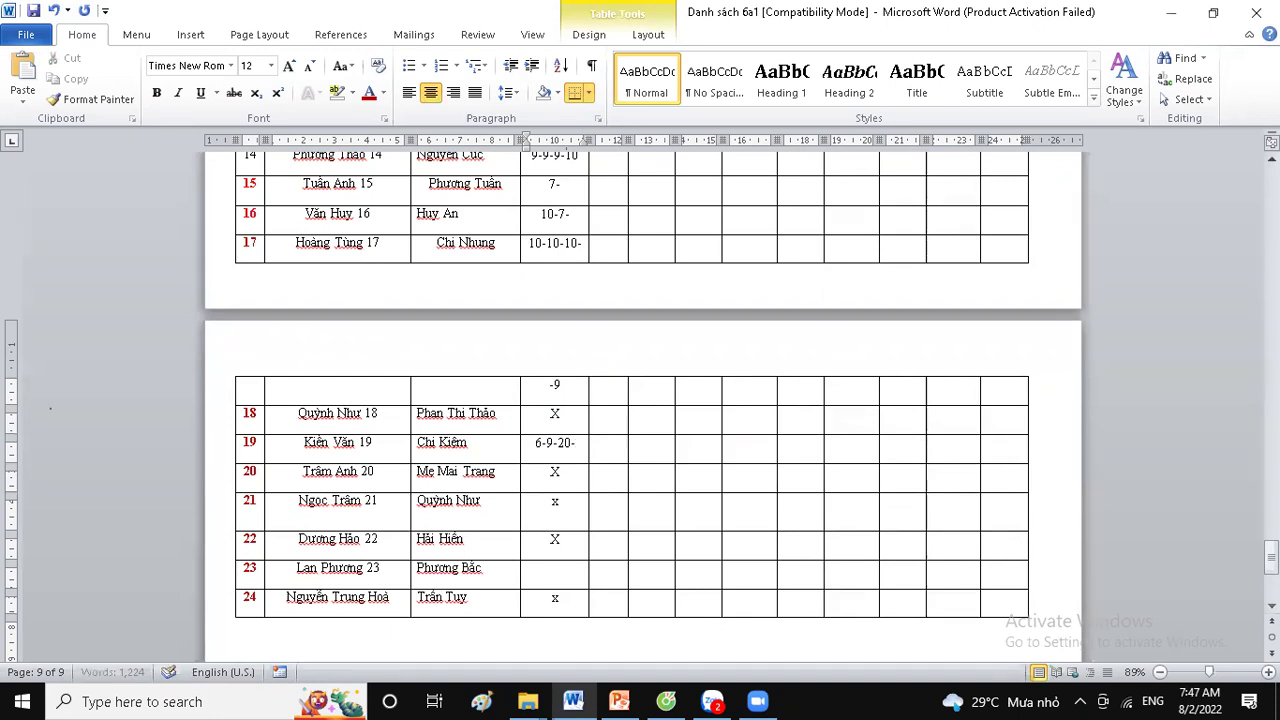
text(10-10)
In column B 11, enter the scores 10 for student 20 and 10-9-3 for student 21
double_click(555, 473)
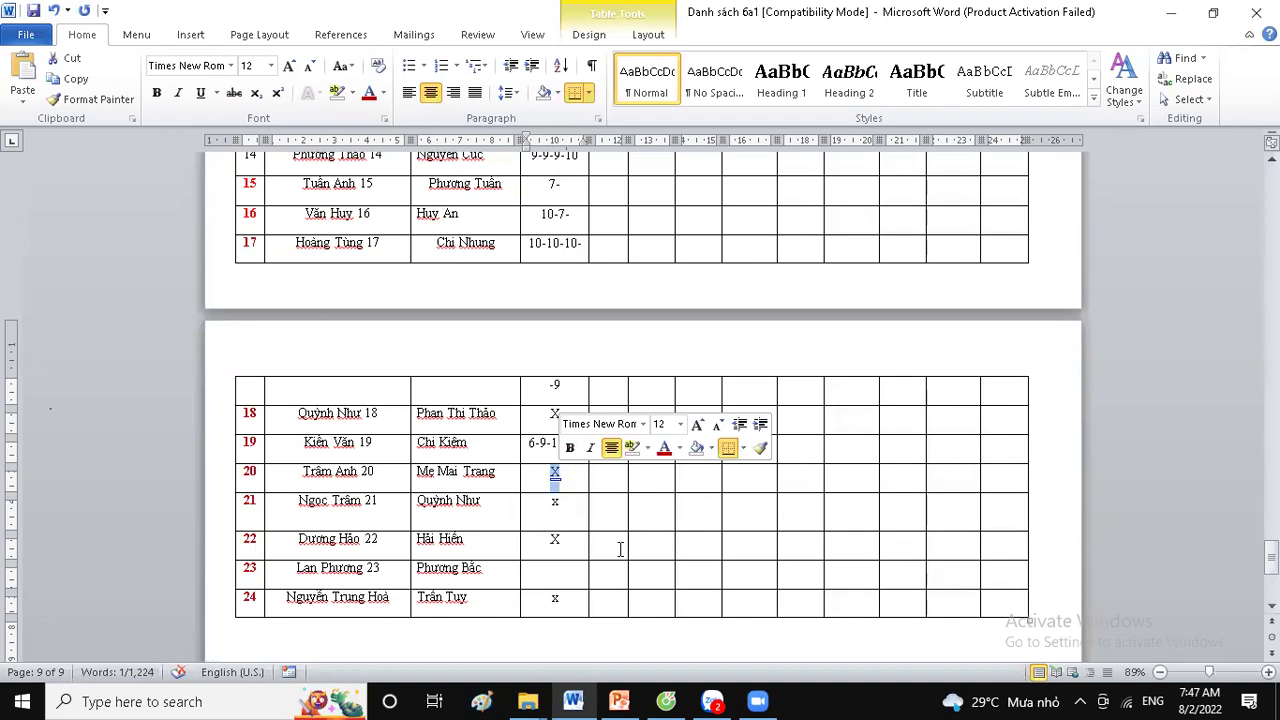
drag(549, 473, 562, 476)
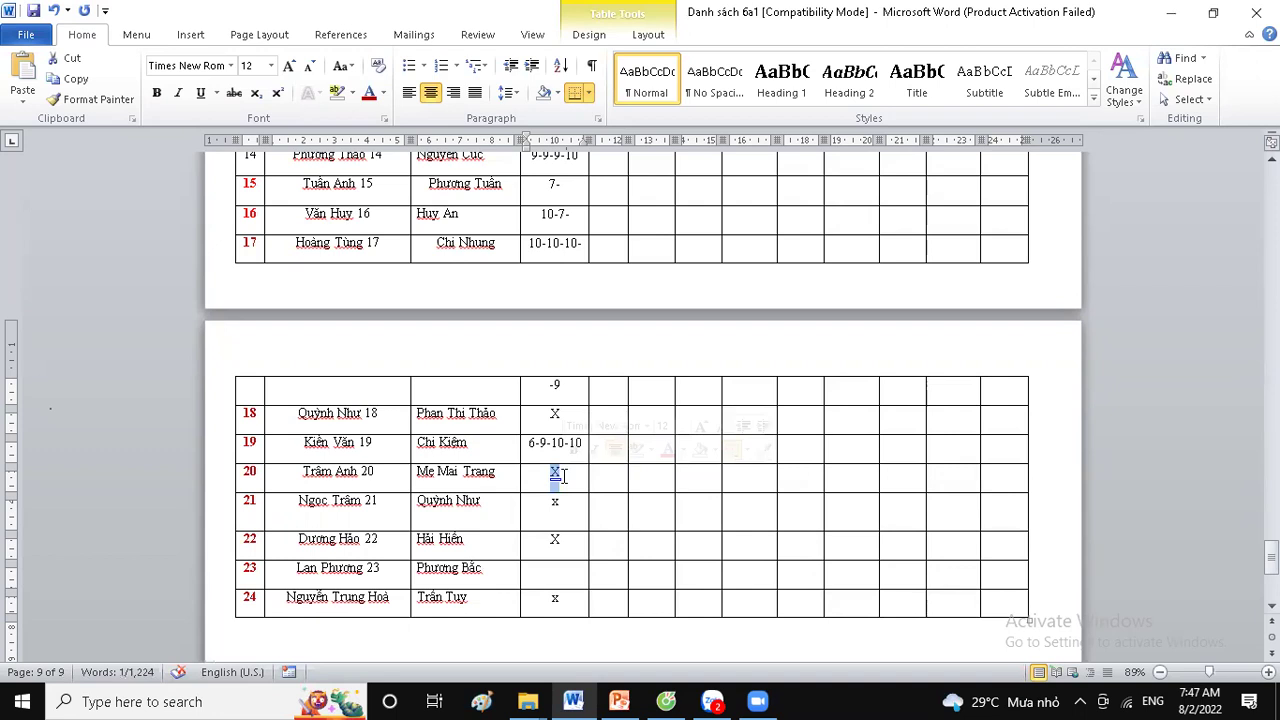
text(10)
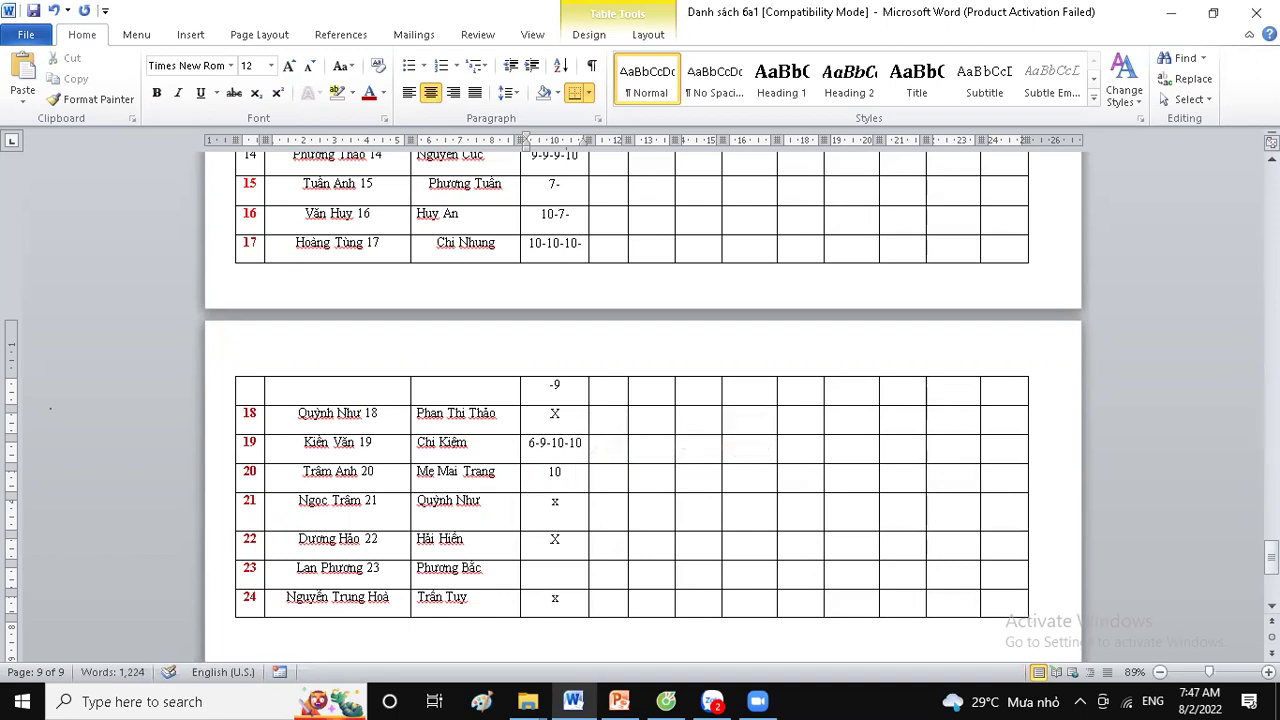
drag(551, 506, 563, 510)
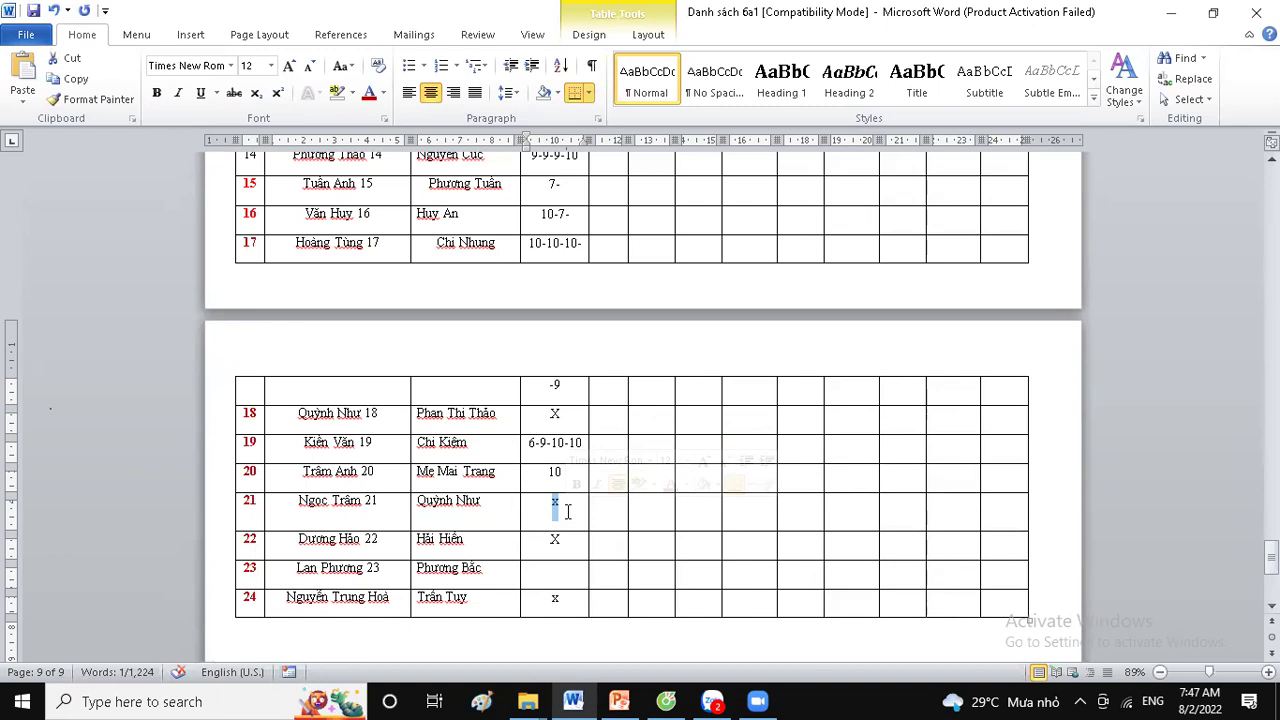
text(10-)
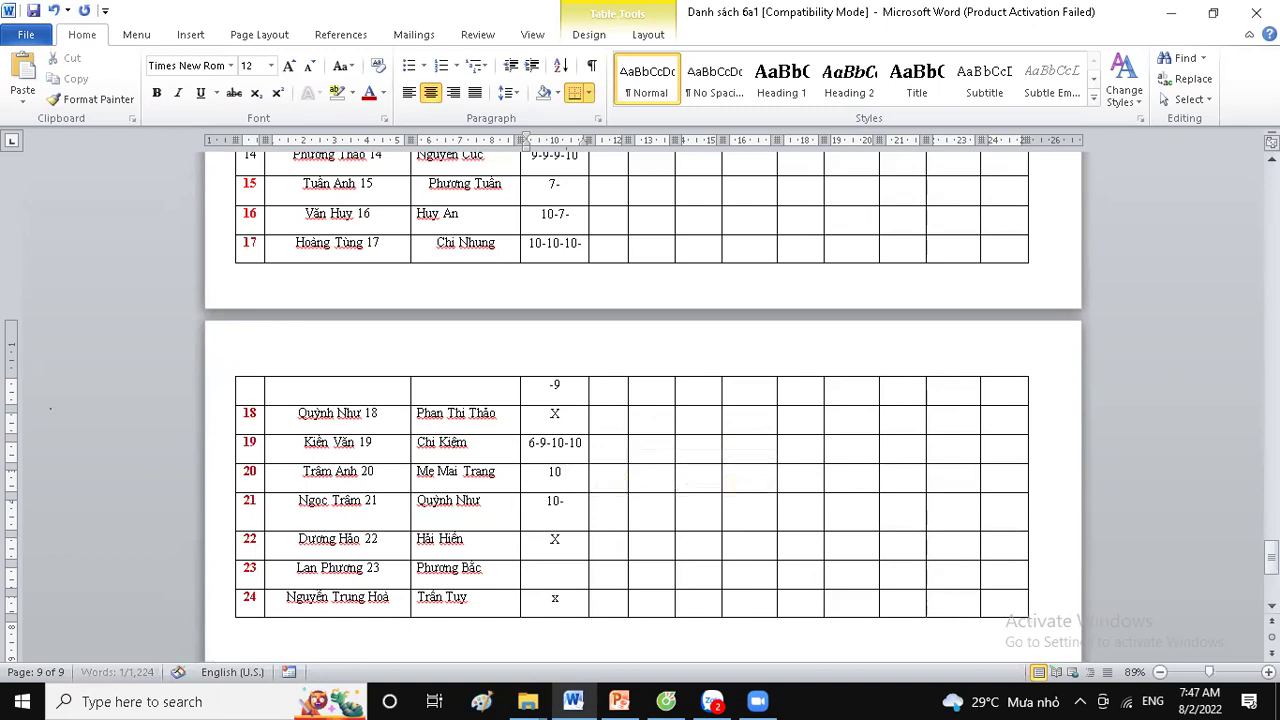
text(9-3)
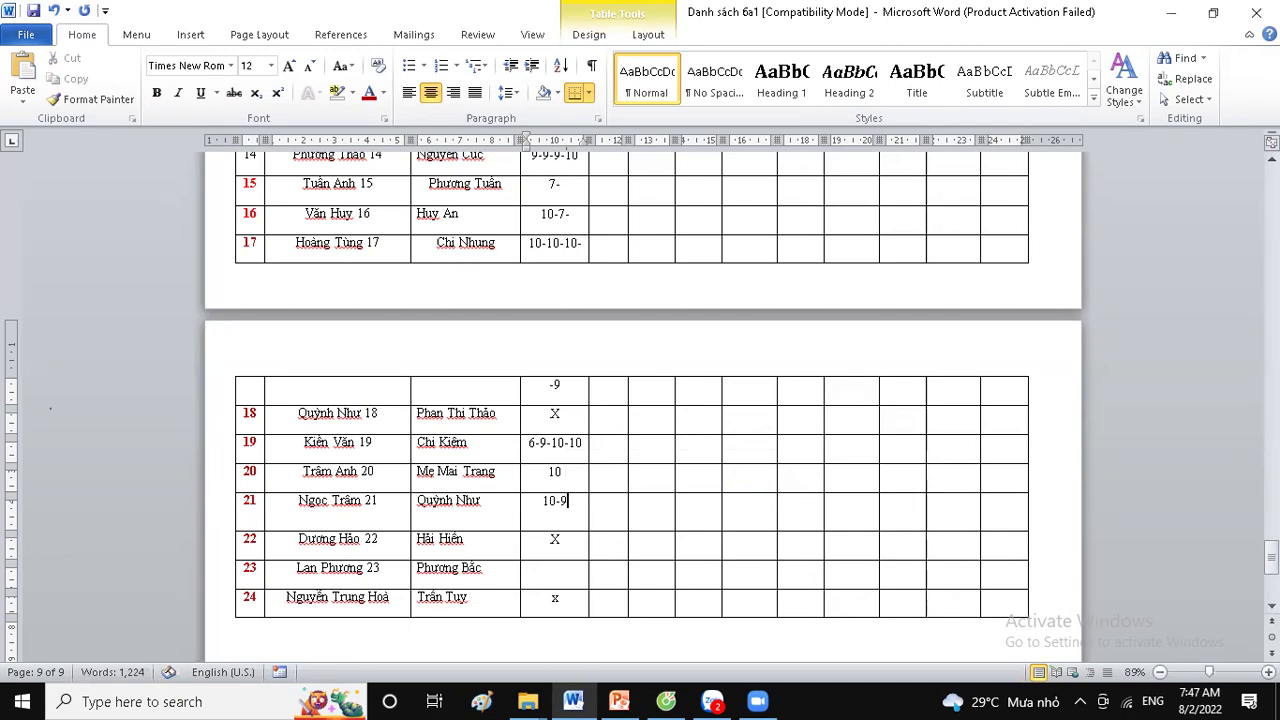
In column B 11, enter the scores 8-10 for student 22
double_click(556, 540)
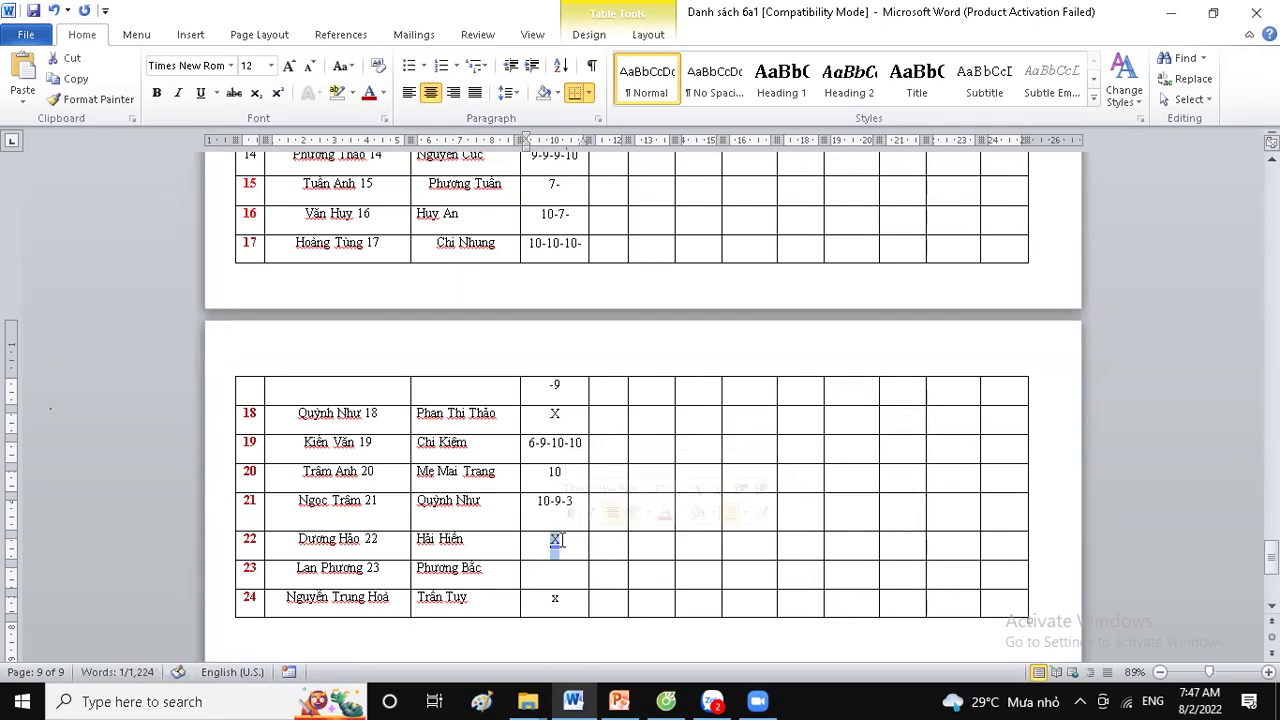
scroll(560, 540, down, 3)
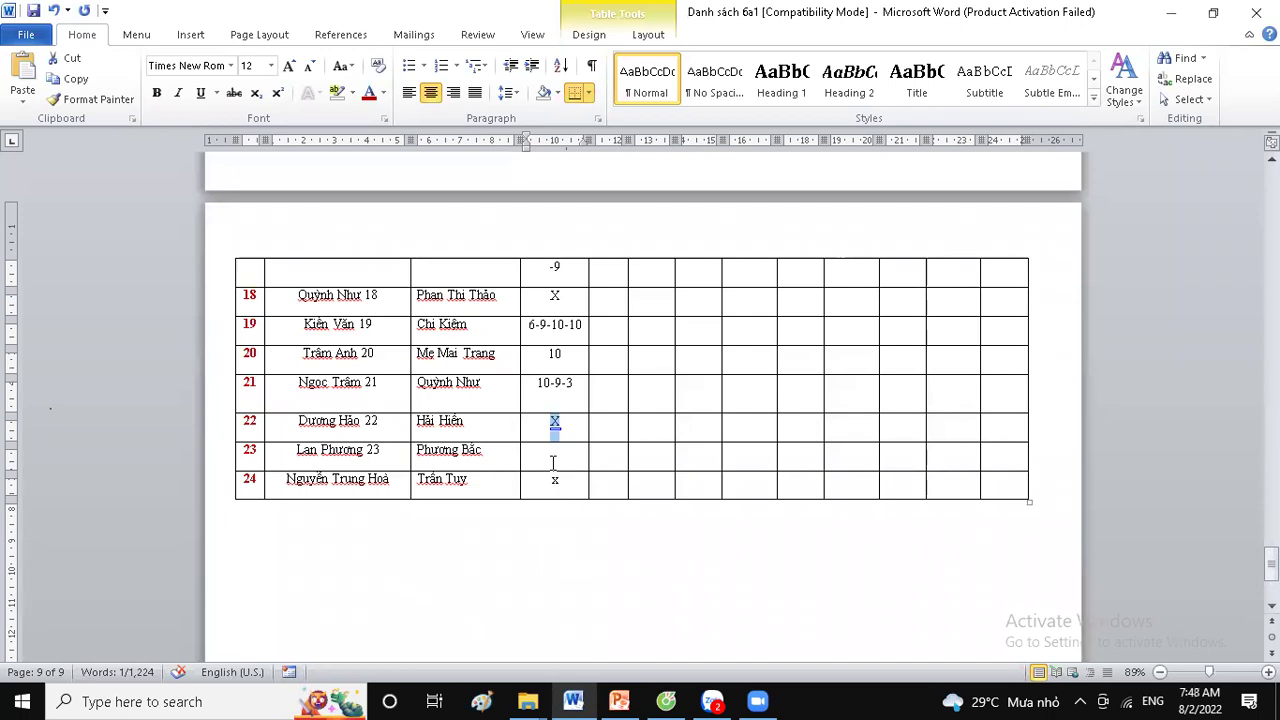
text(8-10)
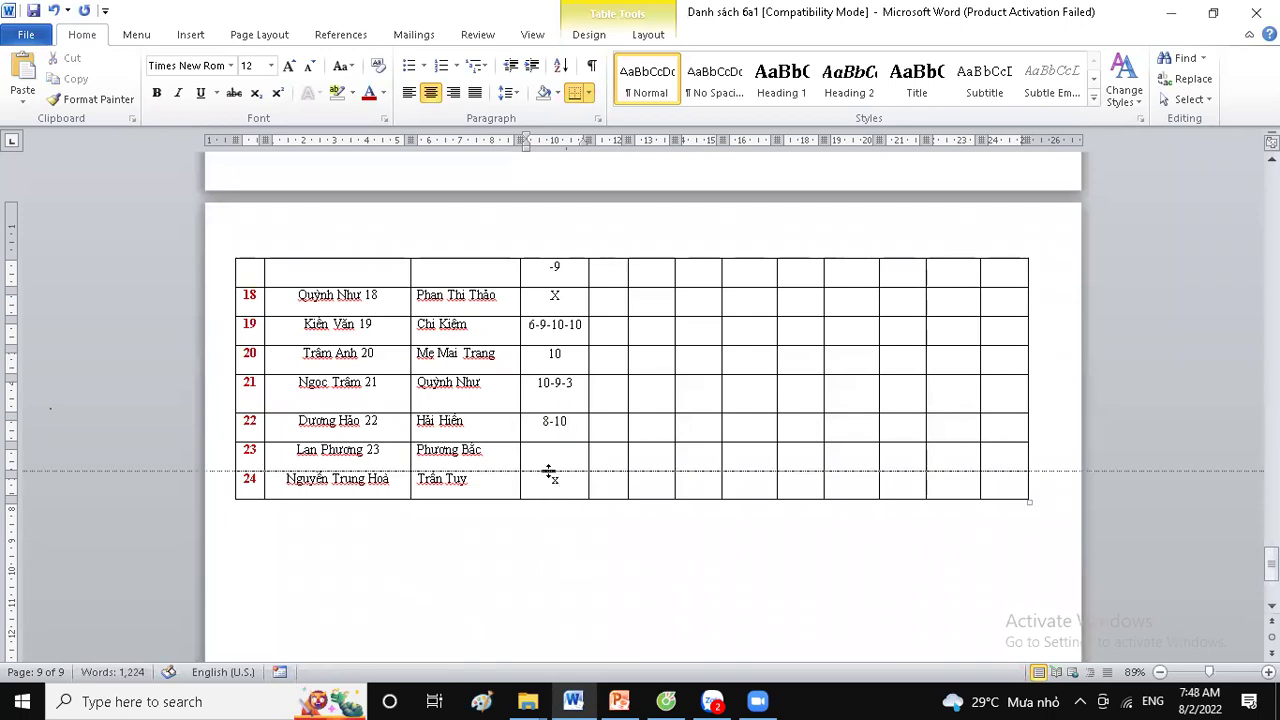
In column B 11, enter a dash for student 23 and the score 8 for student 24
key(Down)
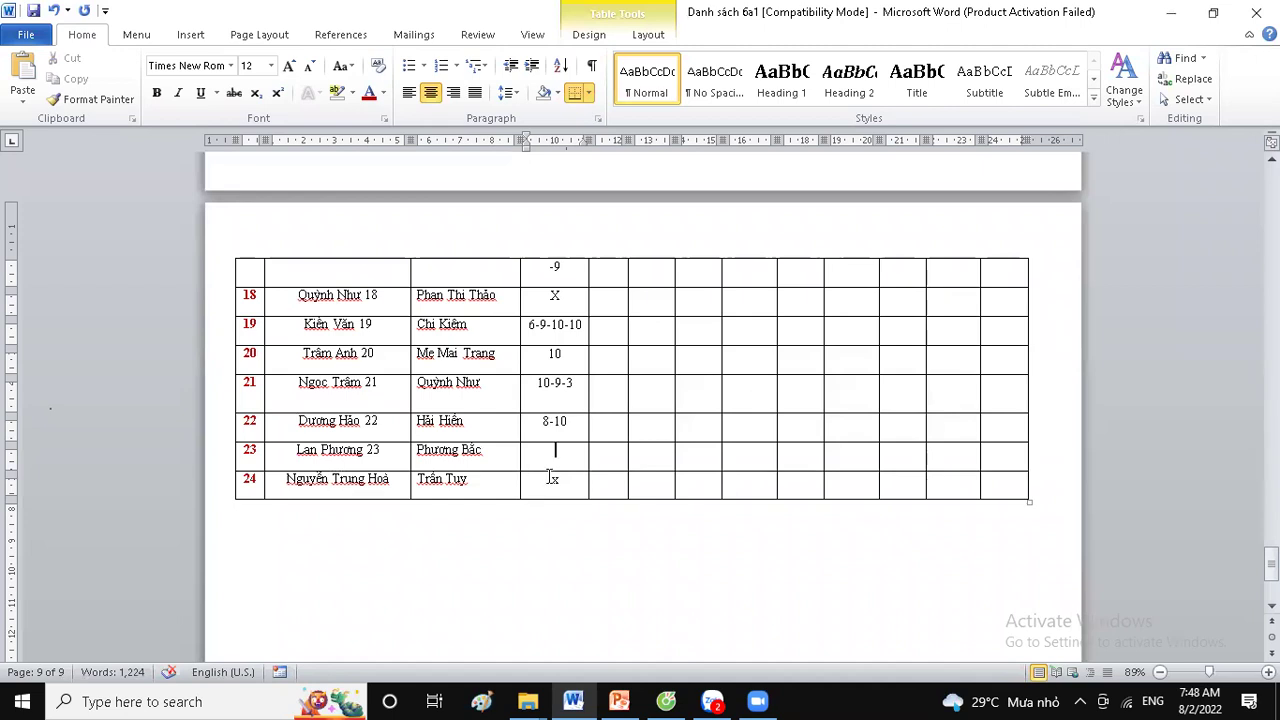
text(-)
double_click(553, 480)
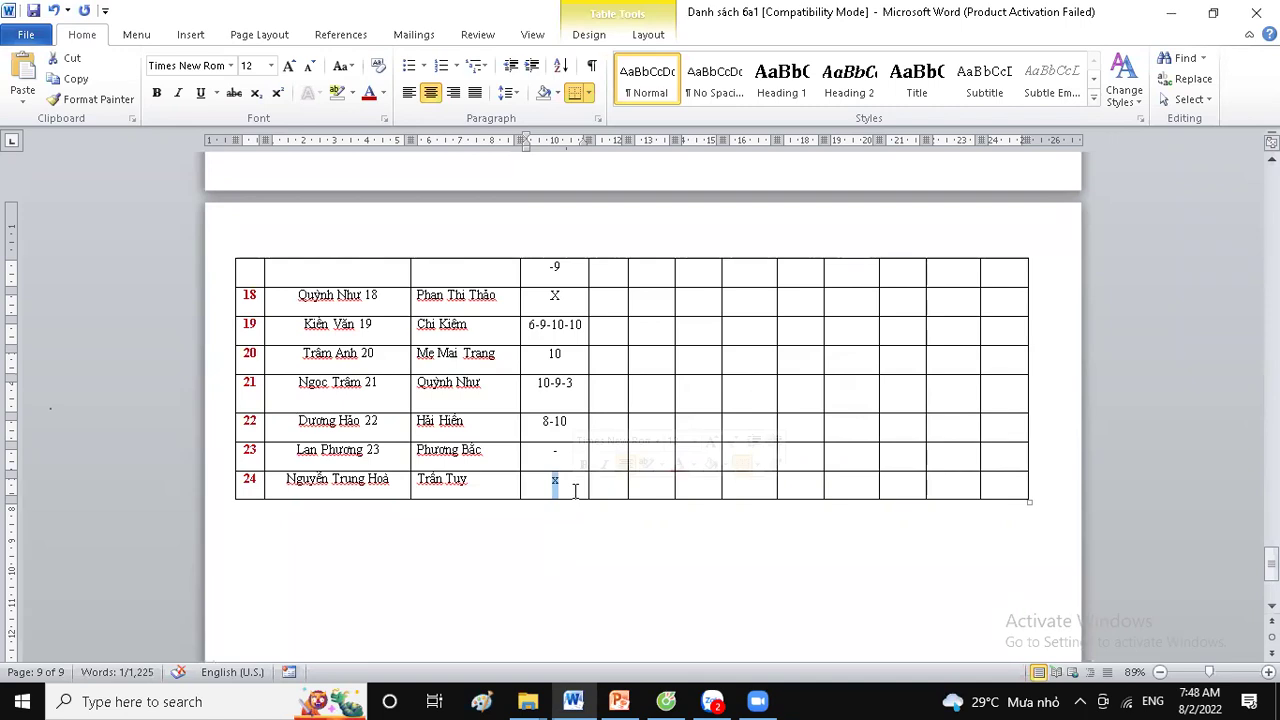
click(575, 490)
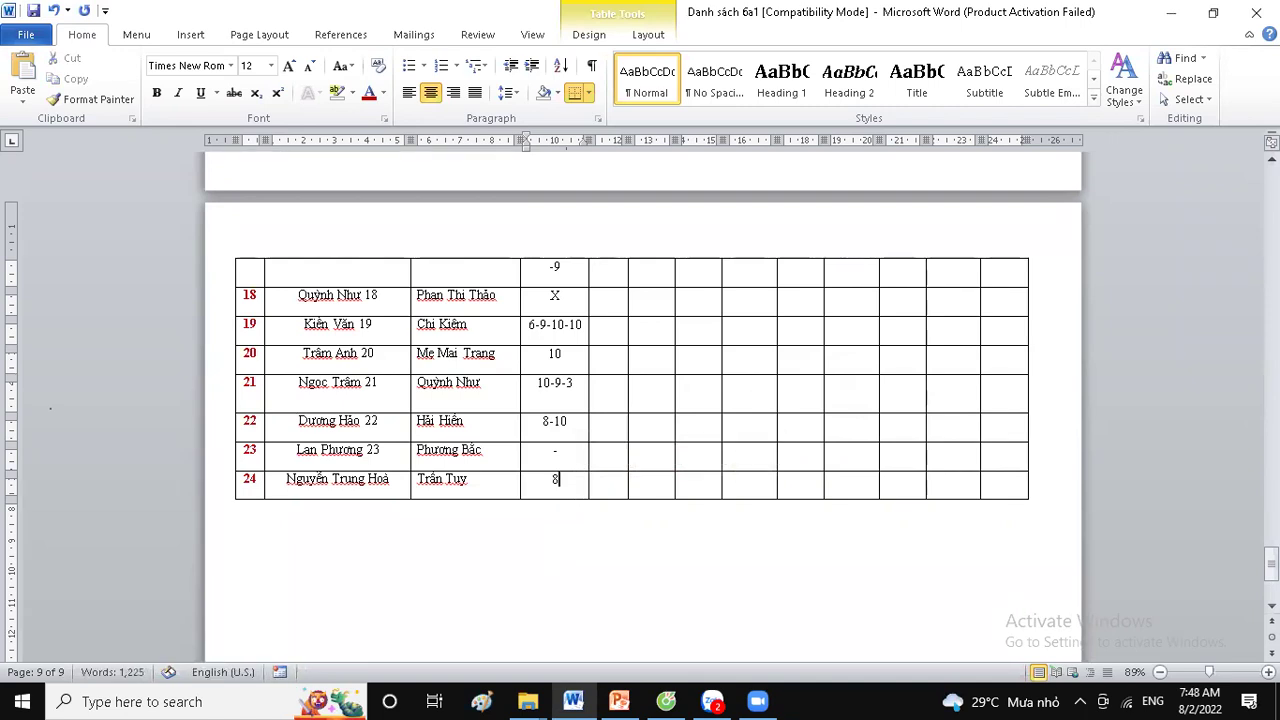
Return to the first students in the B 11 list and save the document
scroll(575, 378, up, 5)
scroll(575, 378, up, 4)
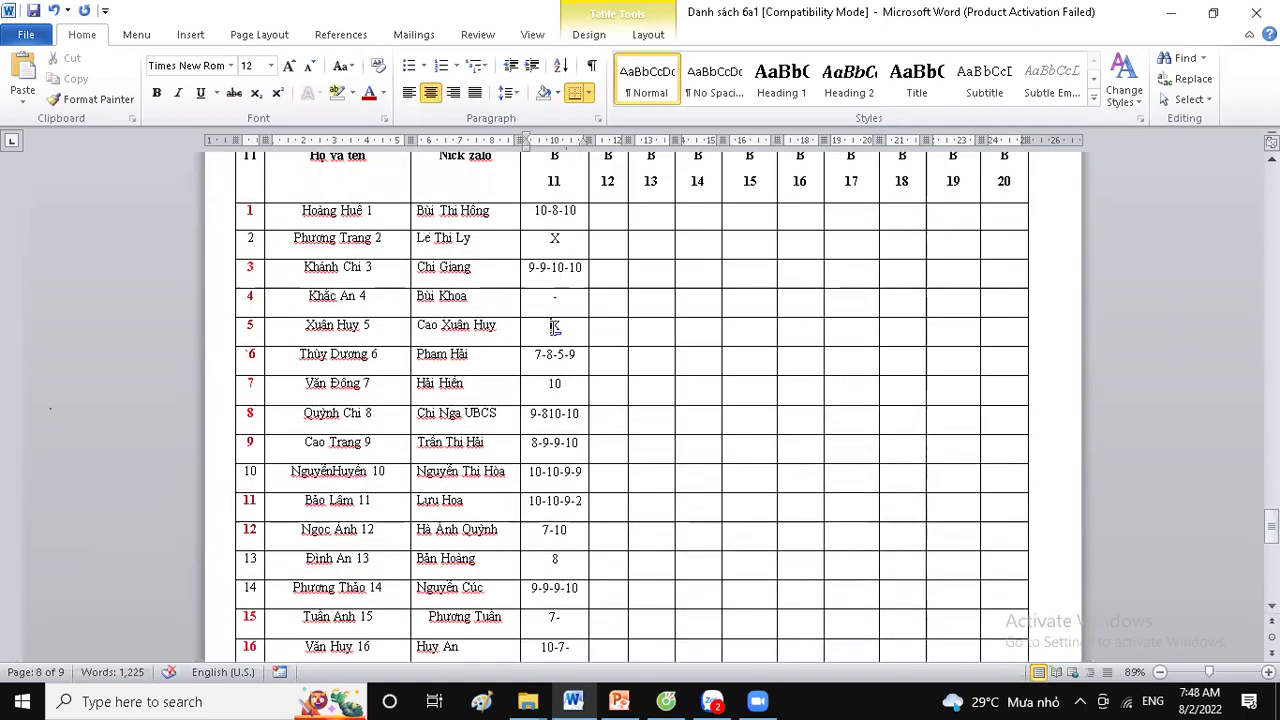
click(563, 240)
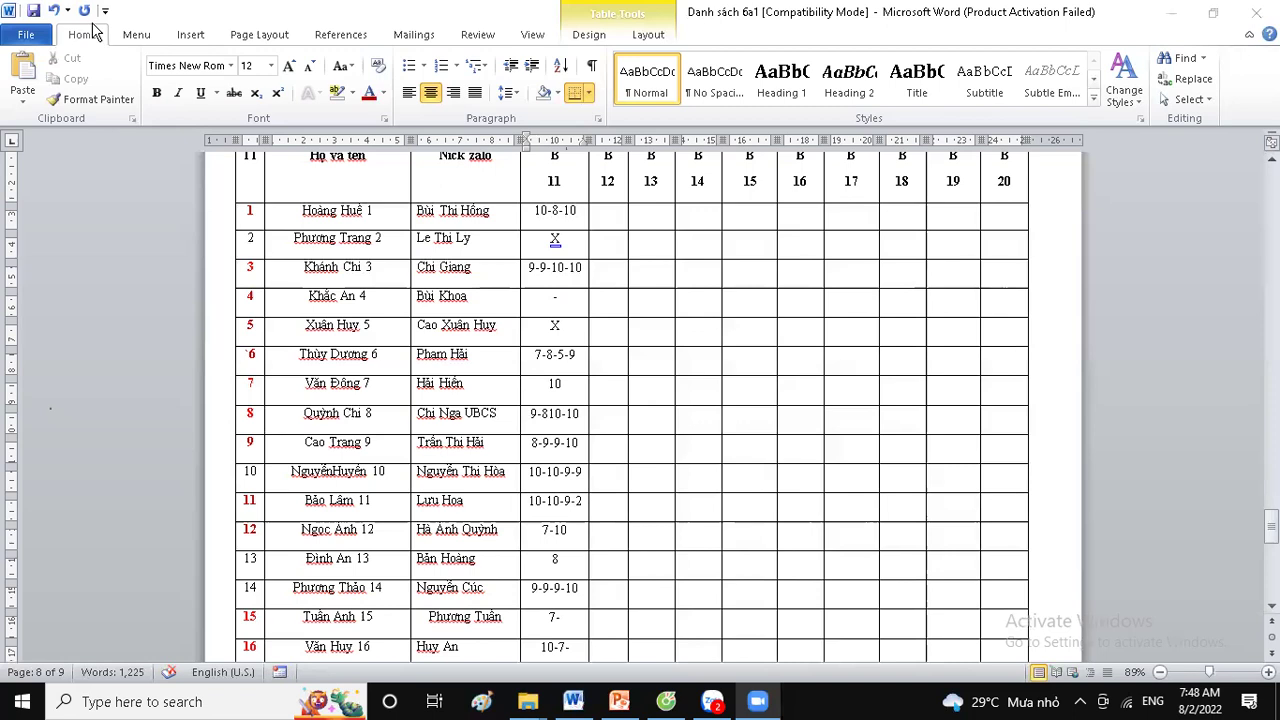
click(30, 10)
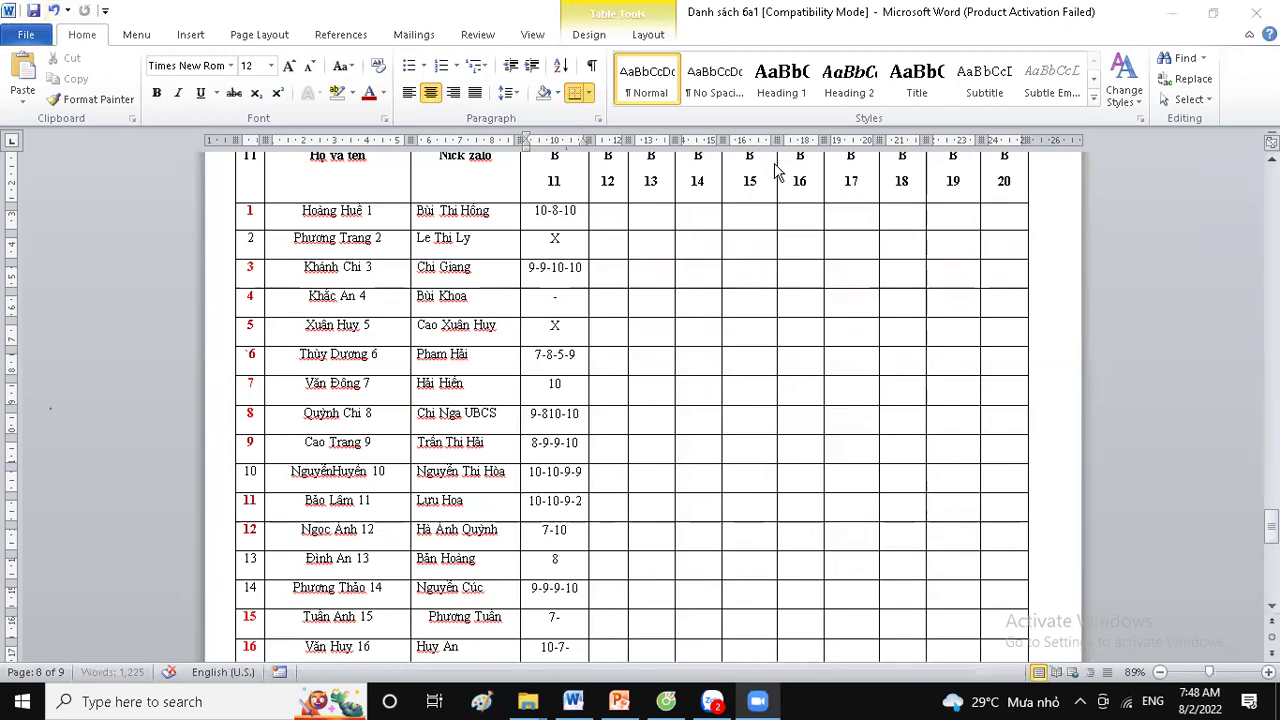
click(480, 400)
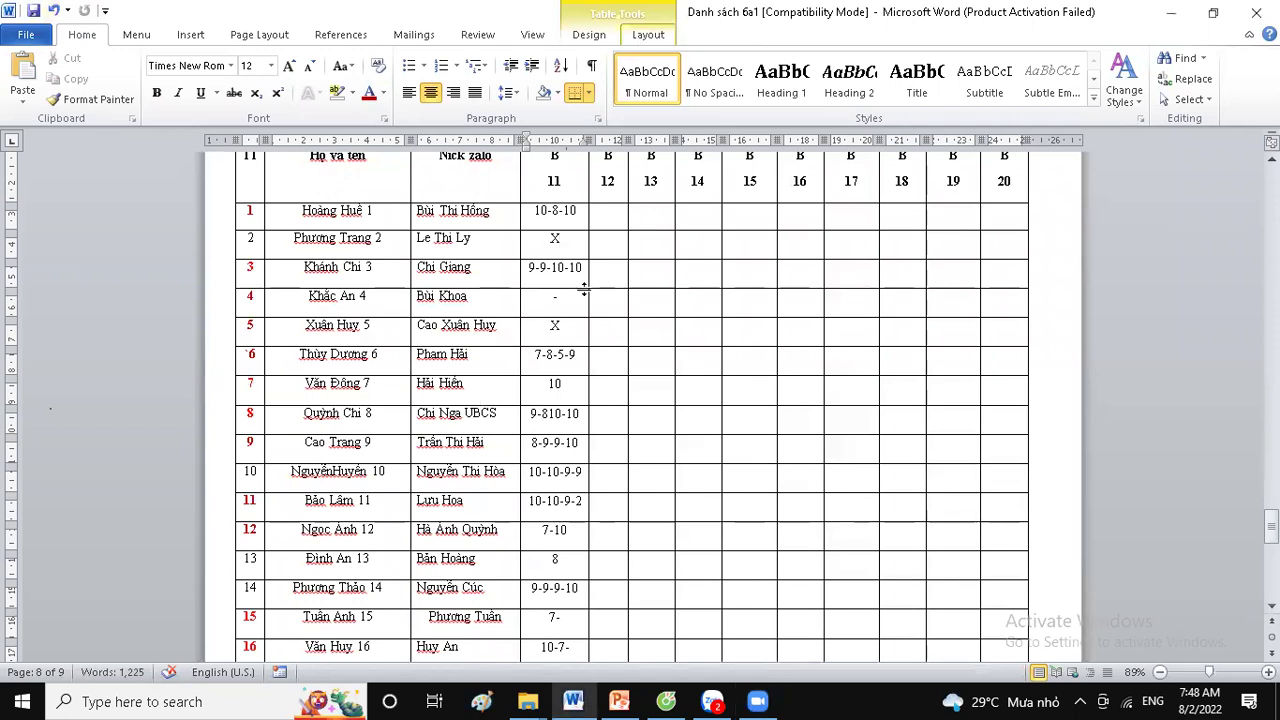
In column B 11, replace the dash for student 23 with the scores 10-9-9
scroll(560, 450, down, 5)
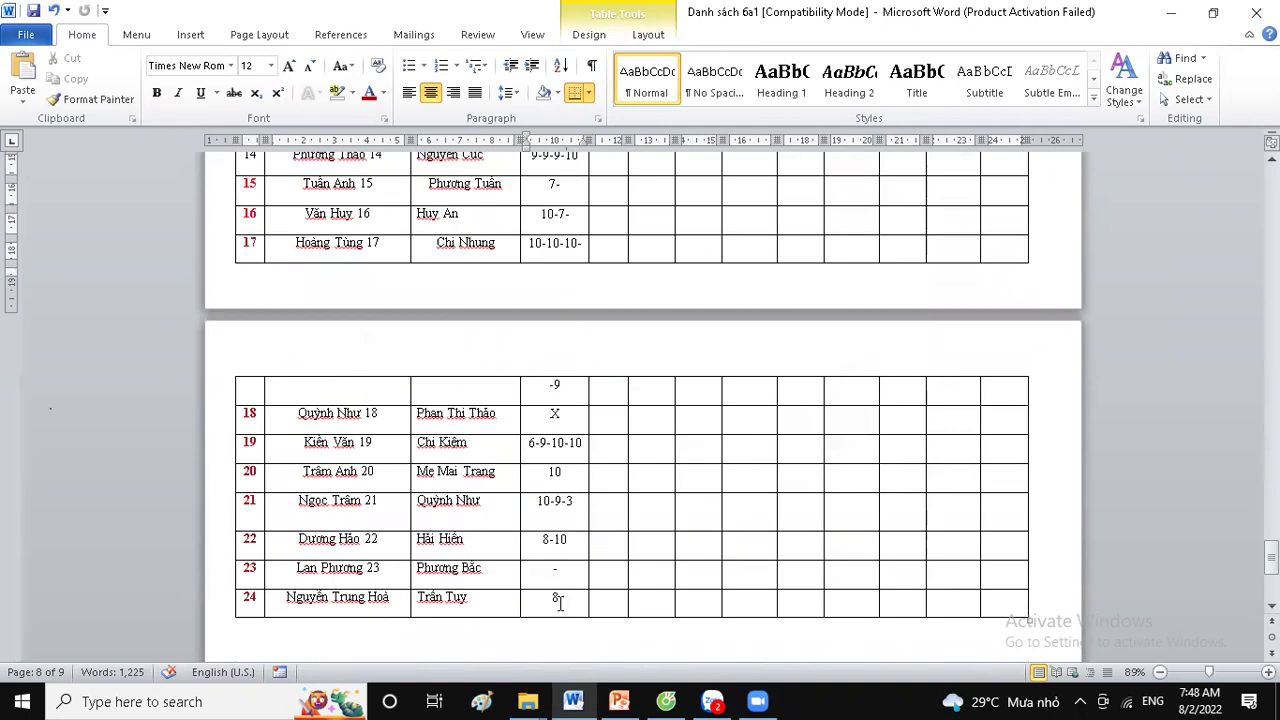
drag(551, 572, 563, 575)
text(10-9-9)
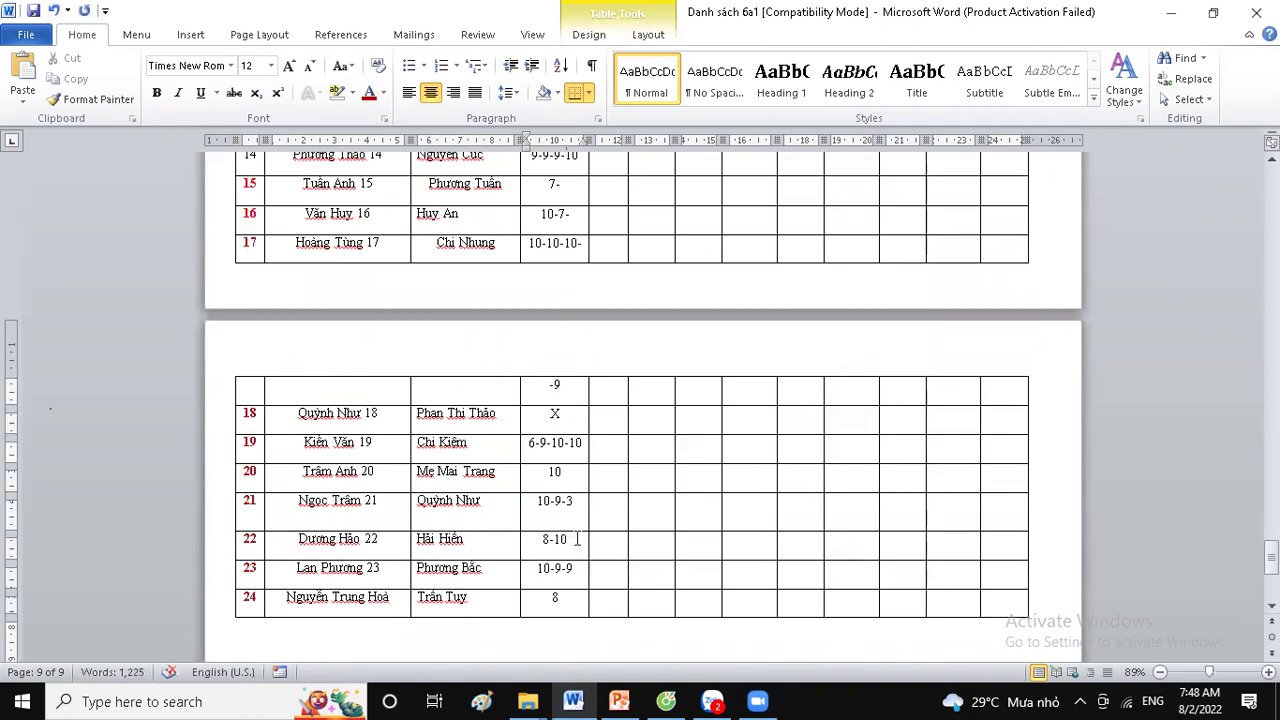
Save the class list with student 23's updated scores
scroll(566, 510, up, 3)
scroll(506, 435, up, 6)
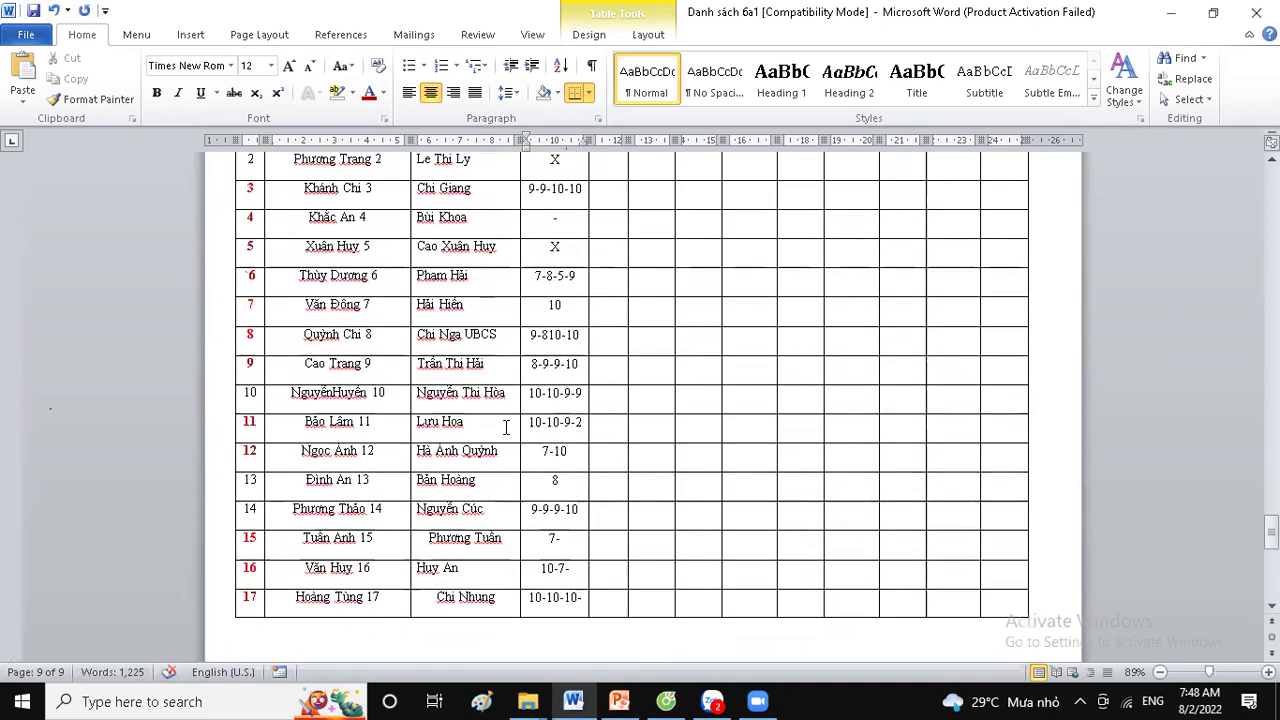
key(ctrl+s)
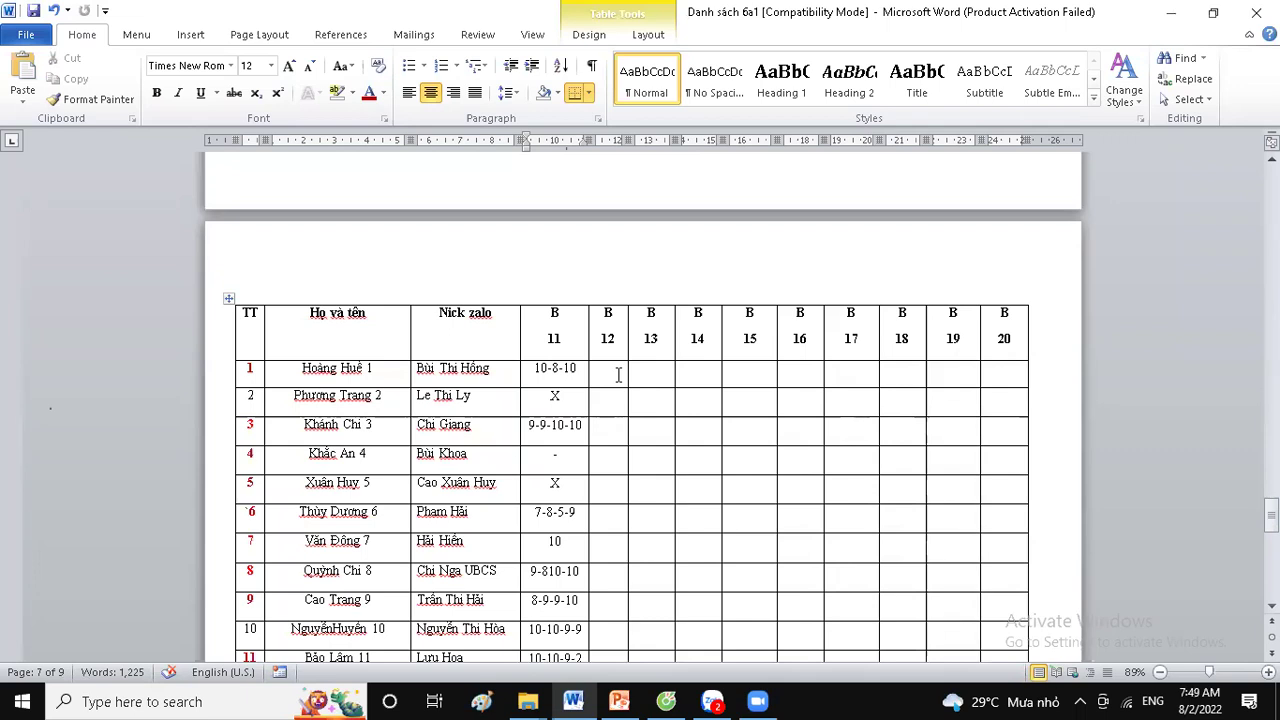
click(33, 11)
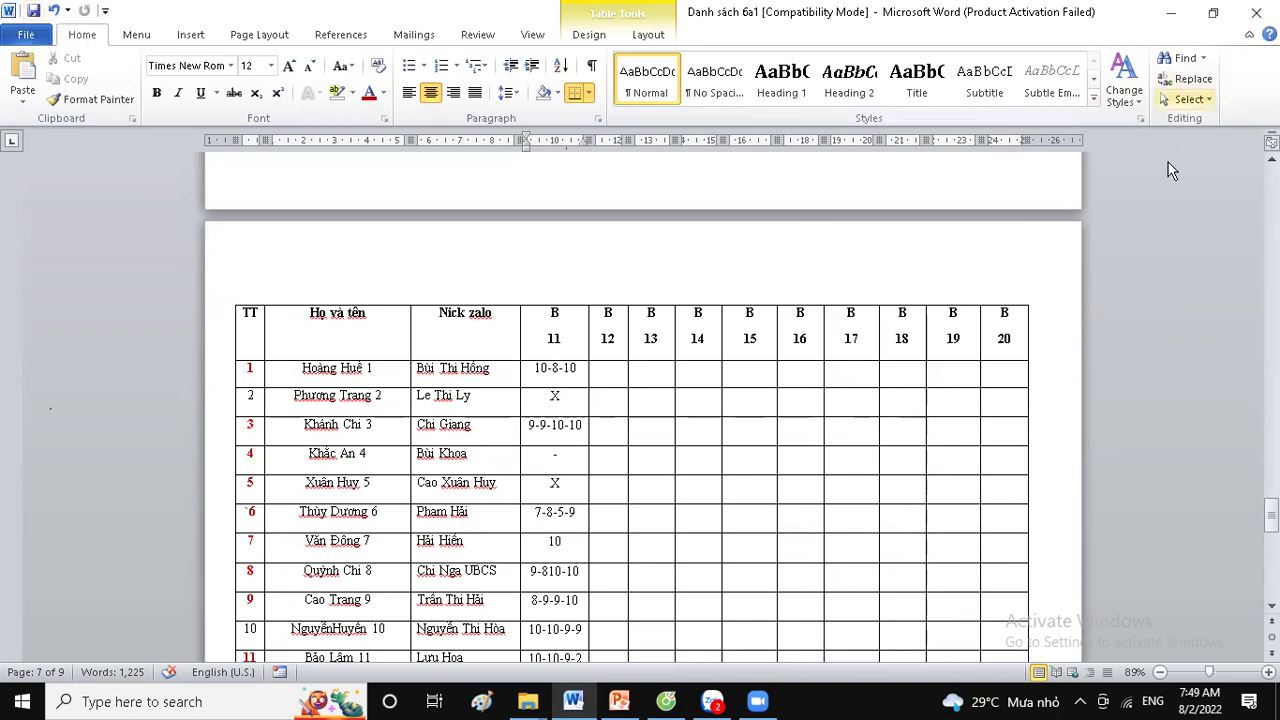